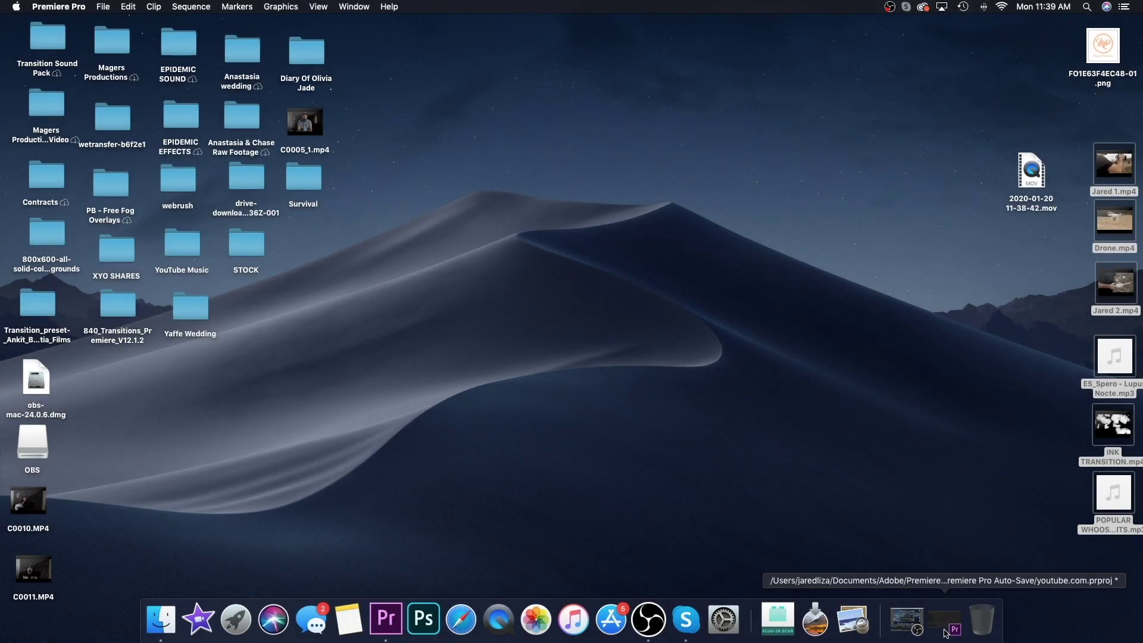
Switch to Premiere Pro and import the six selected media files from the desktop into the project
click(946, 632)
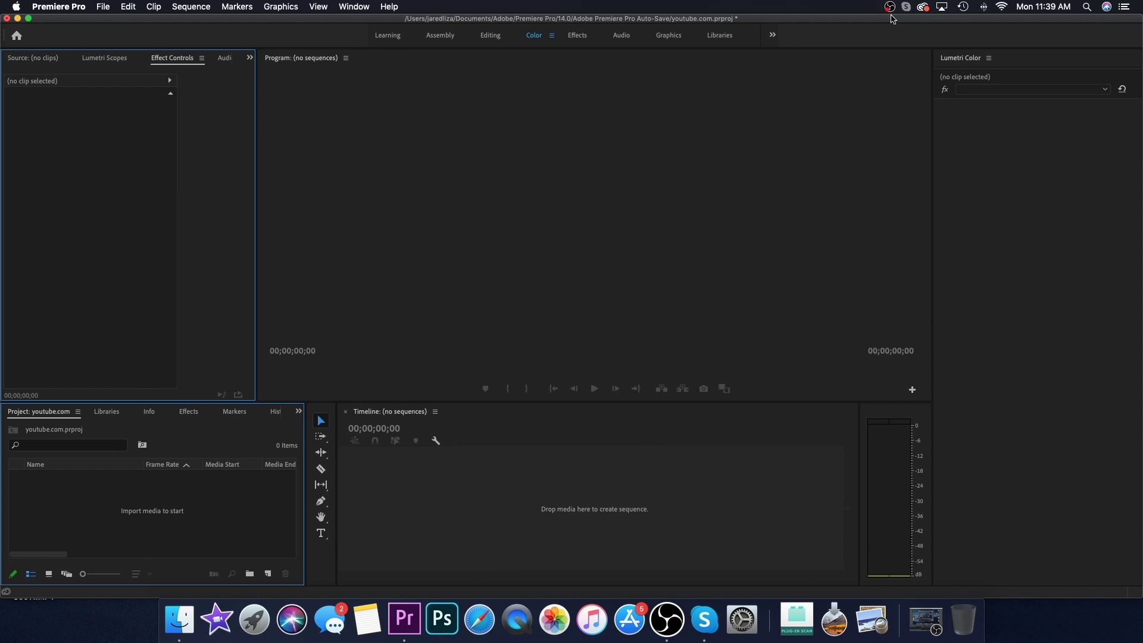
drag(892, 19, 816, 11)
drag(1128, 130, 1079, 530)
drag(1127, 159, 79, 492)
drag(225, 20, 322, 14)
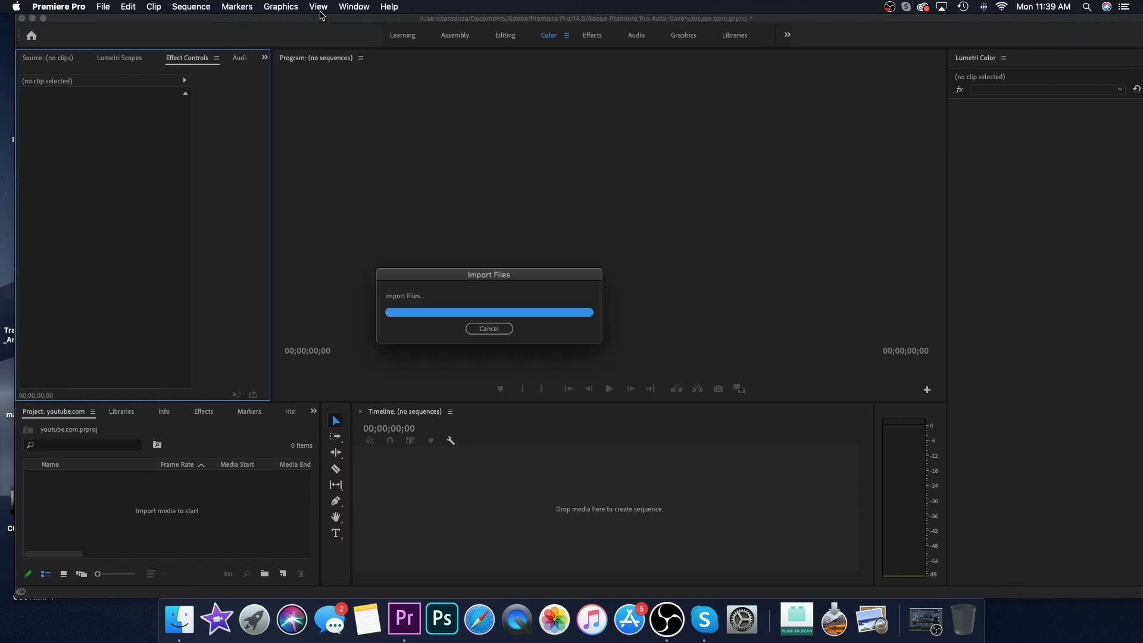
click(43, 19)
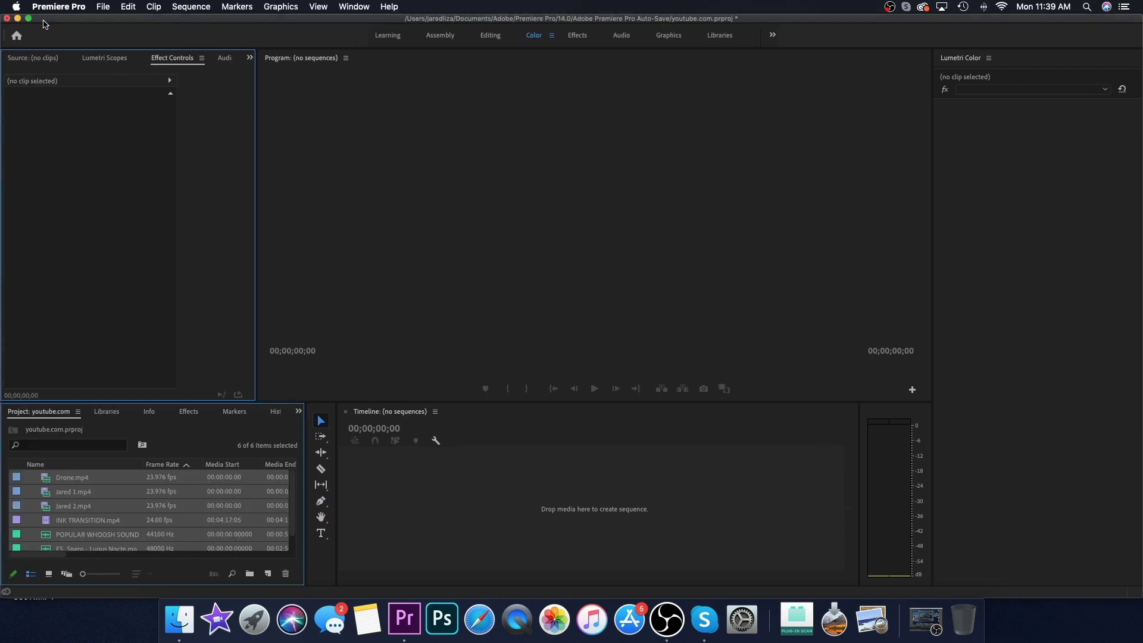
Create a sequence from Jared 1.mp4 and place Drone.mp4 after it on V1, leaving a gap between them
click(95, 492)
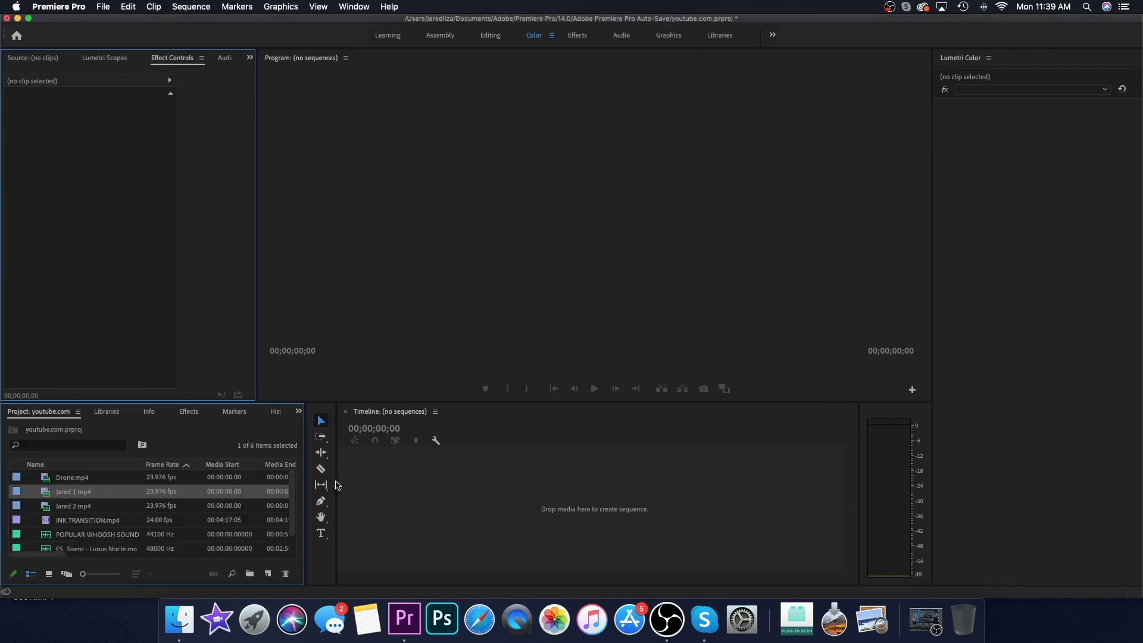
drag(379, 507, 481, 447)
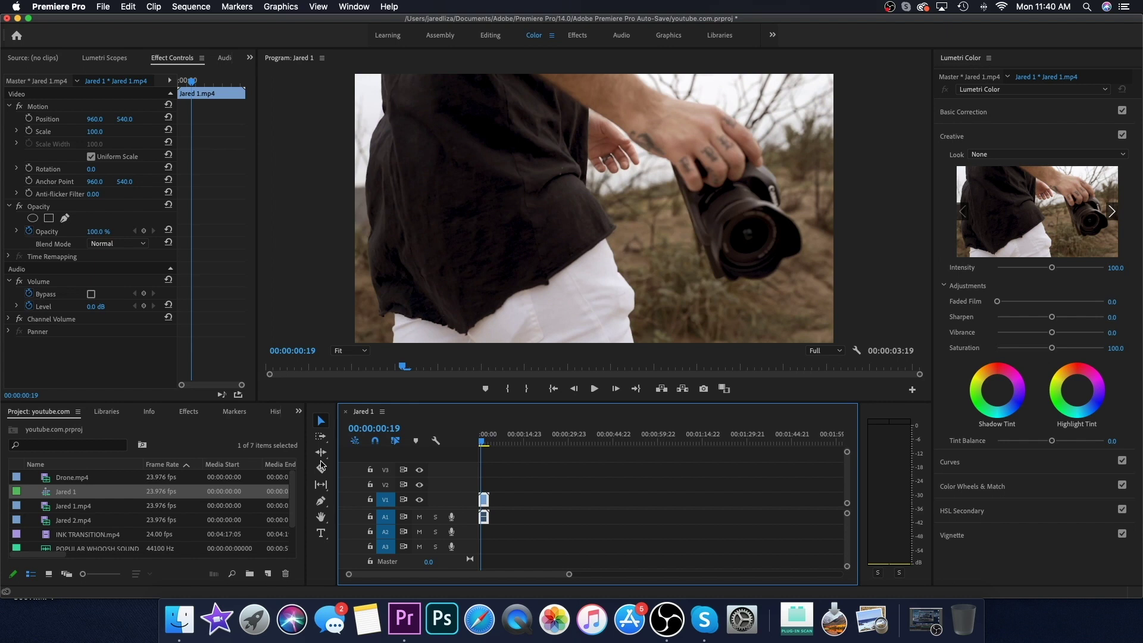
drag(73, 477, 508, 513)
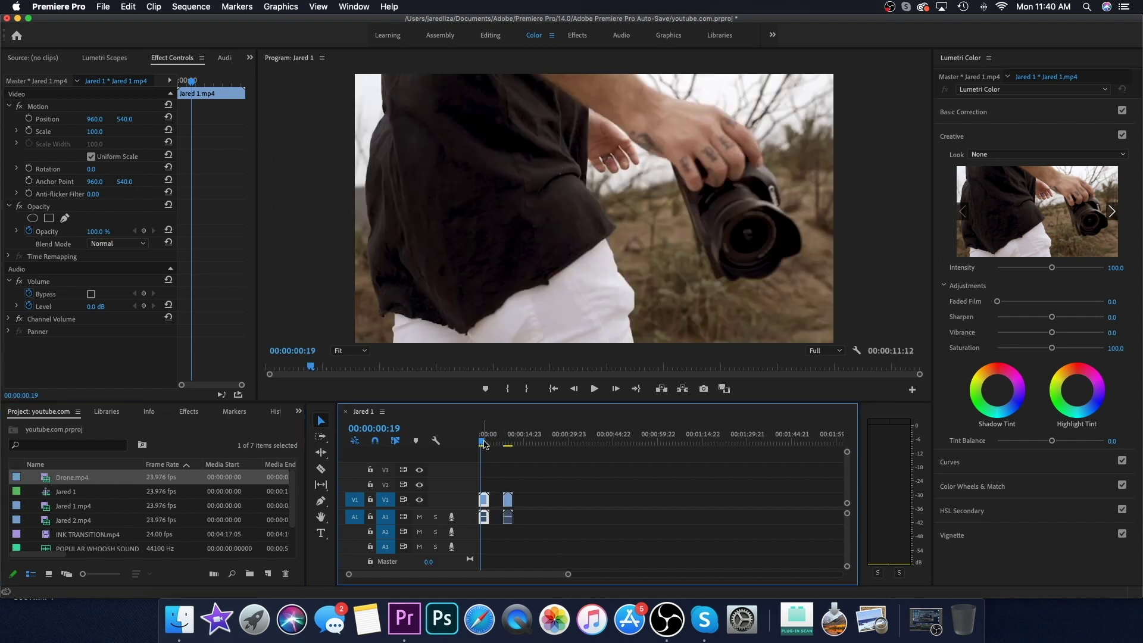
click(505, 444)
drag(506, 446, 514, 447)
drag(568, 575, 490, 574)
drag(391, 576, 388, 575)
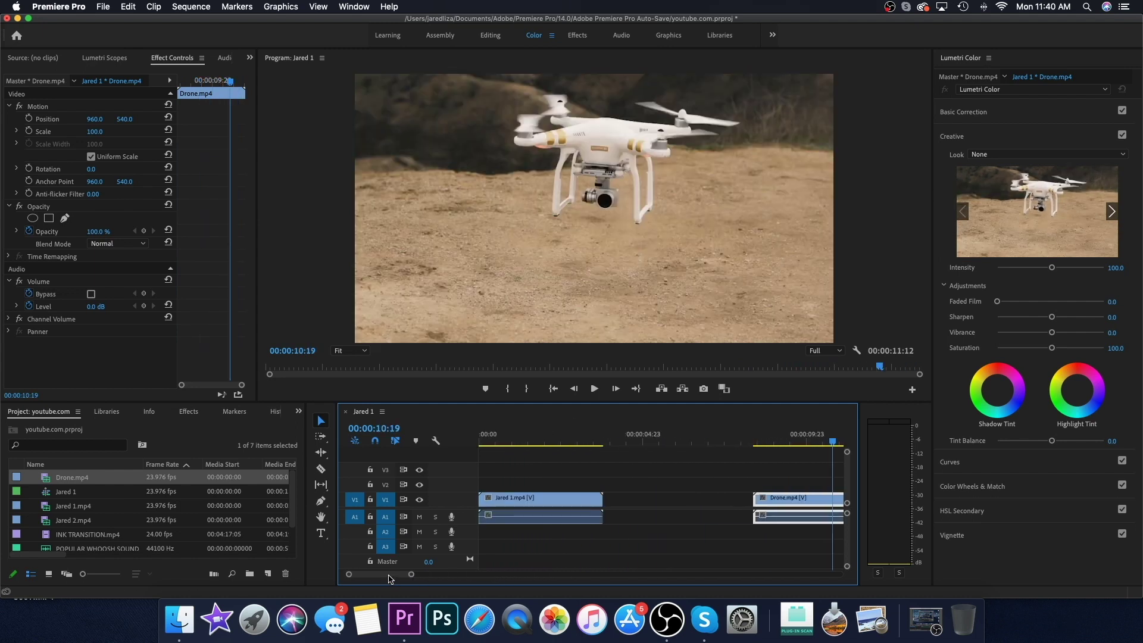
Raise Jared 1.mp4 to V2 and close the gap so Drone.mp4 on V1 starts where it ends
drag(521, 500, 521, 485)
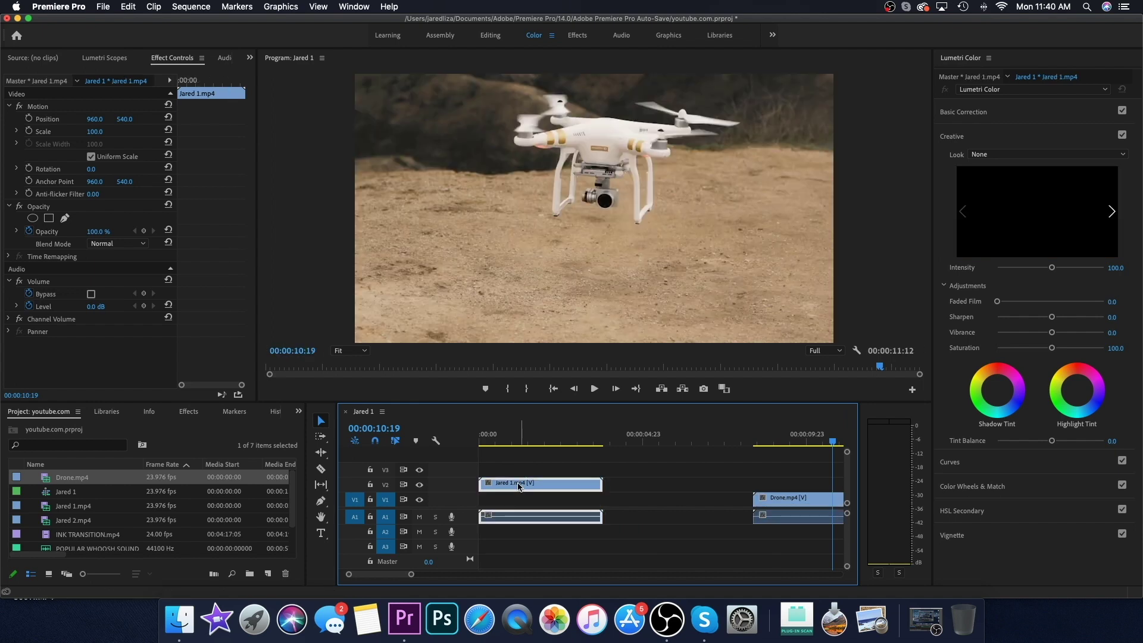
click(789, 504)
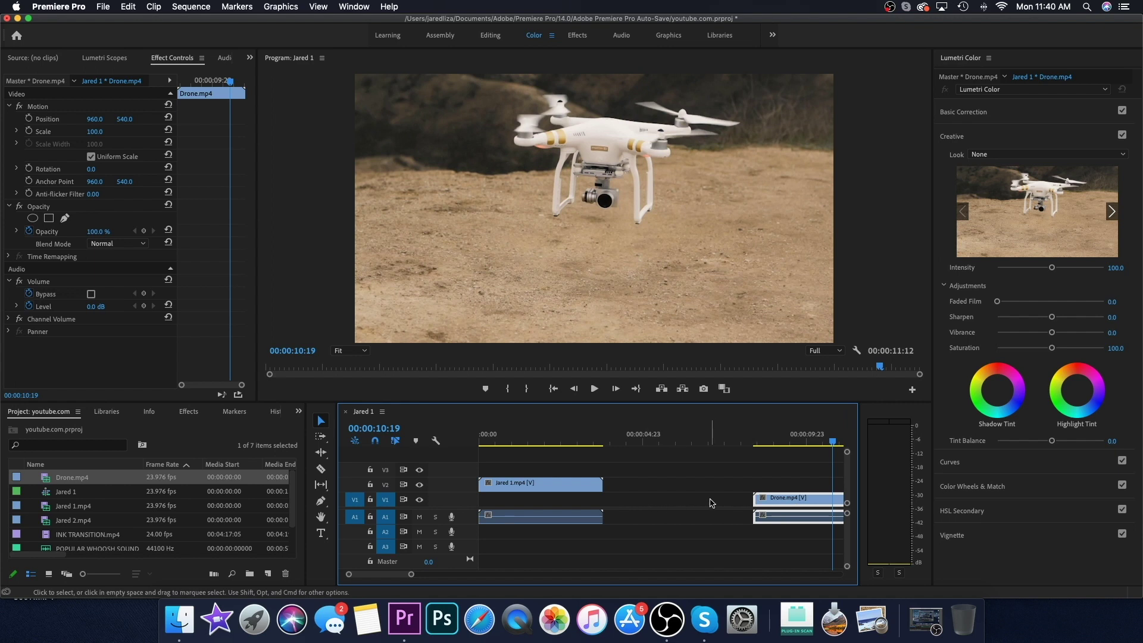
drag(752, 498, 618, 501)
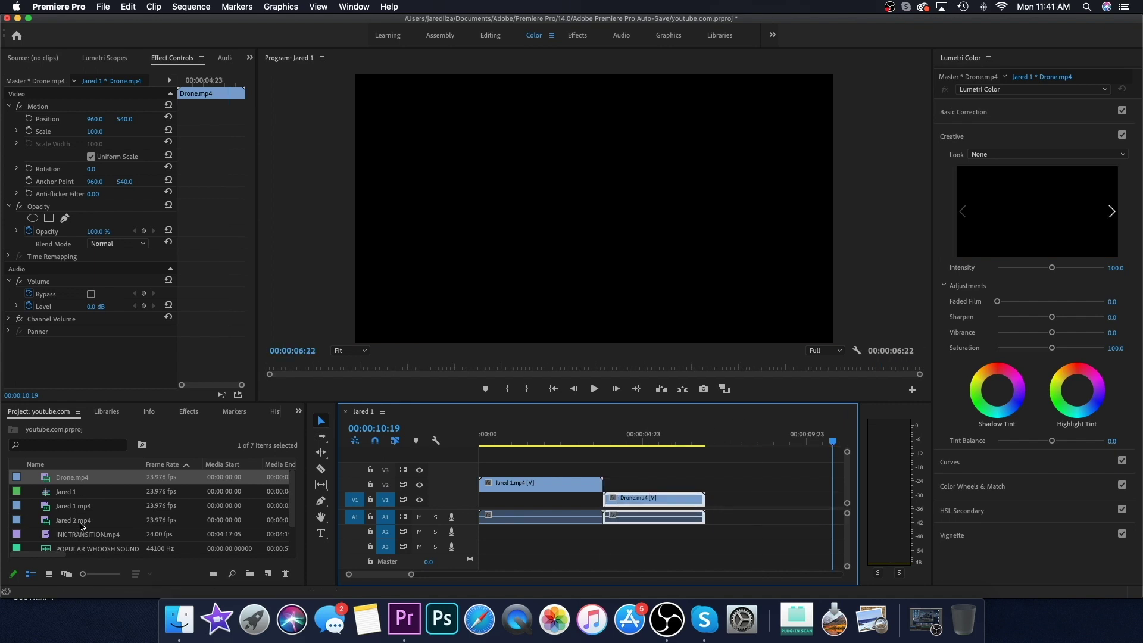
Place INK TRANSITION.mp4 on V3 across the cut between Jared 1.mp4 and Drone.mp4, and preview the ink
mouse_move(66, 538)
mouse_down()
mouse_move(668, 455)
mouse_move(590, 466)
mouse_up()
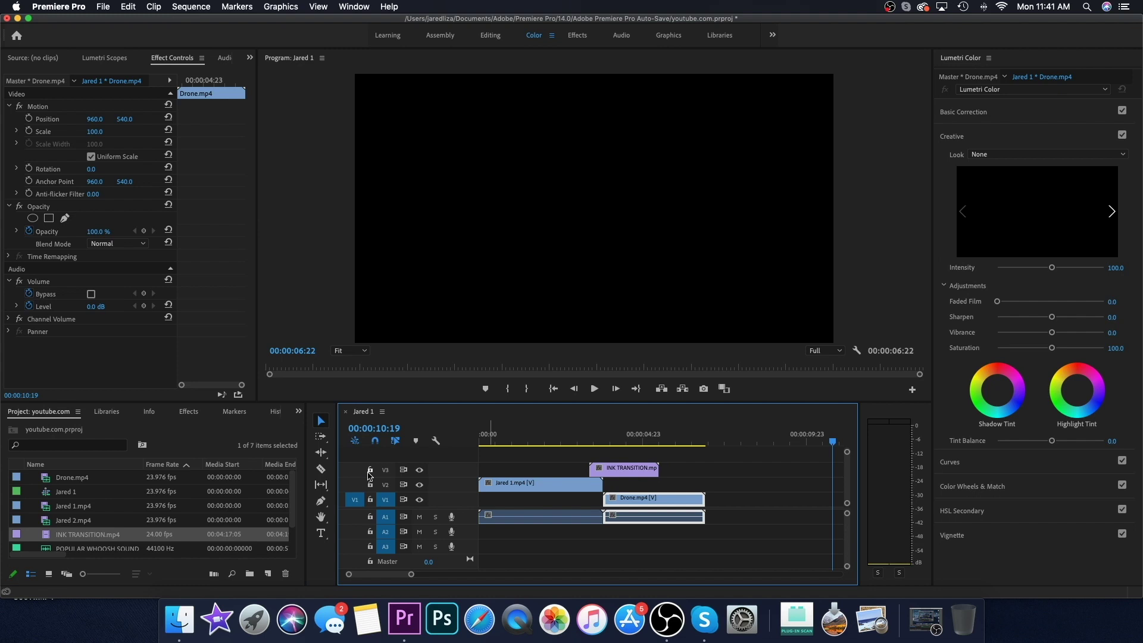
click(613, 474)
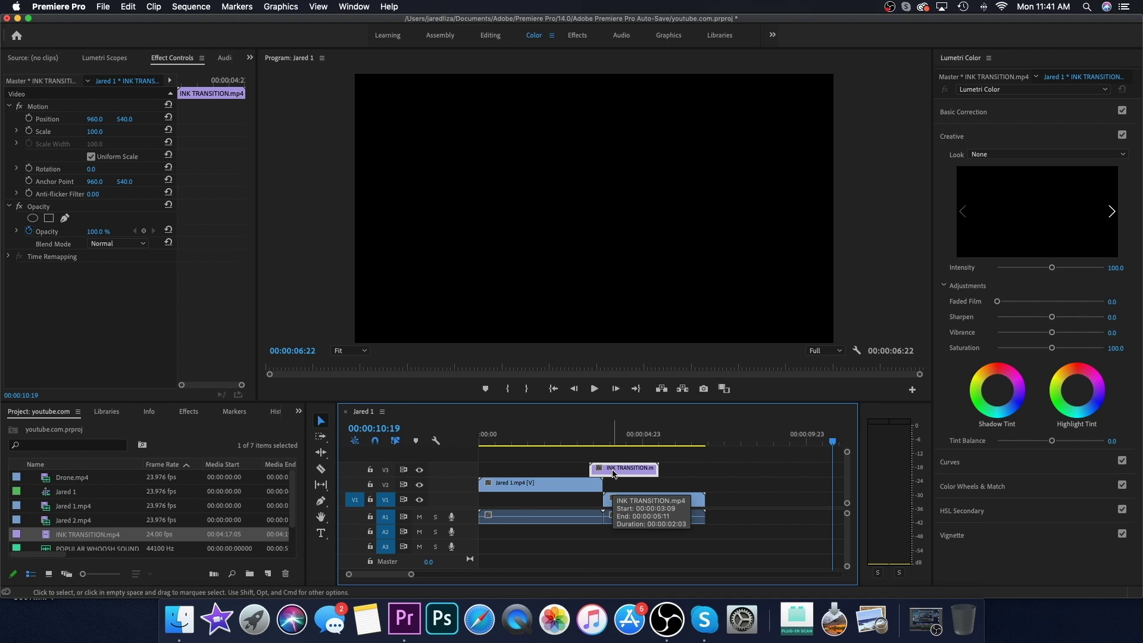
click(588, 444)
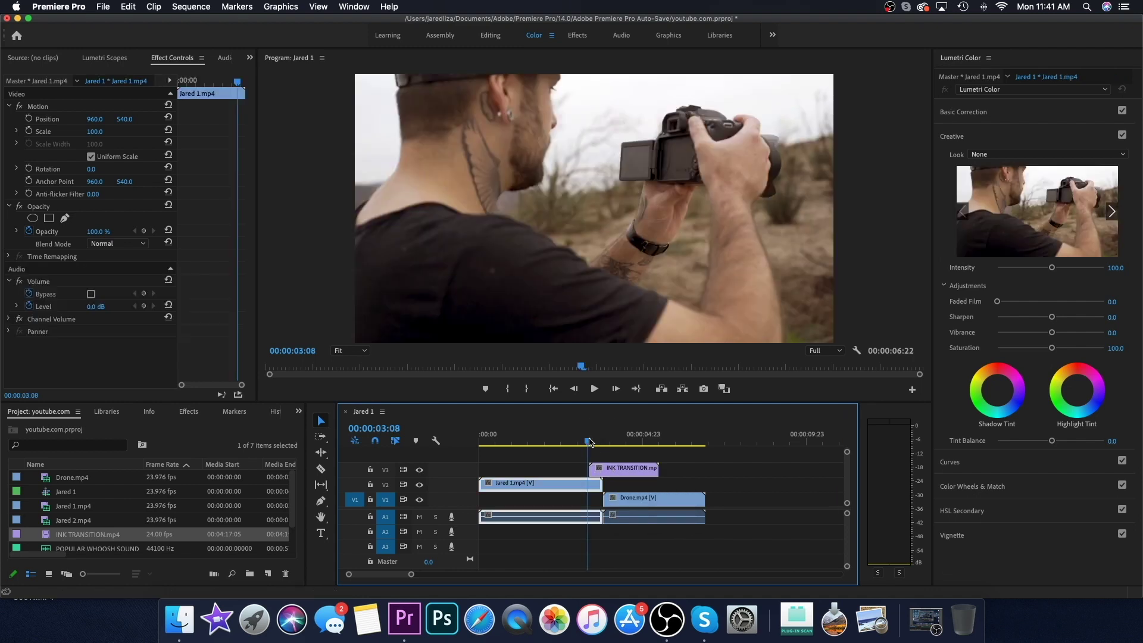
mouse_move(589, 443)
mouse_down()
mouse_move(642, 446)
mouse_move(613, 451)
mouse_up()
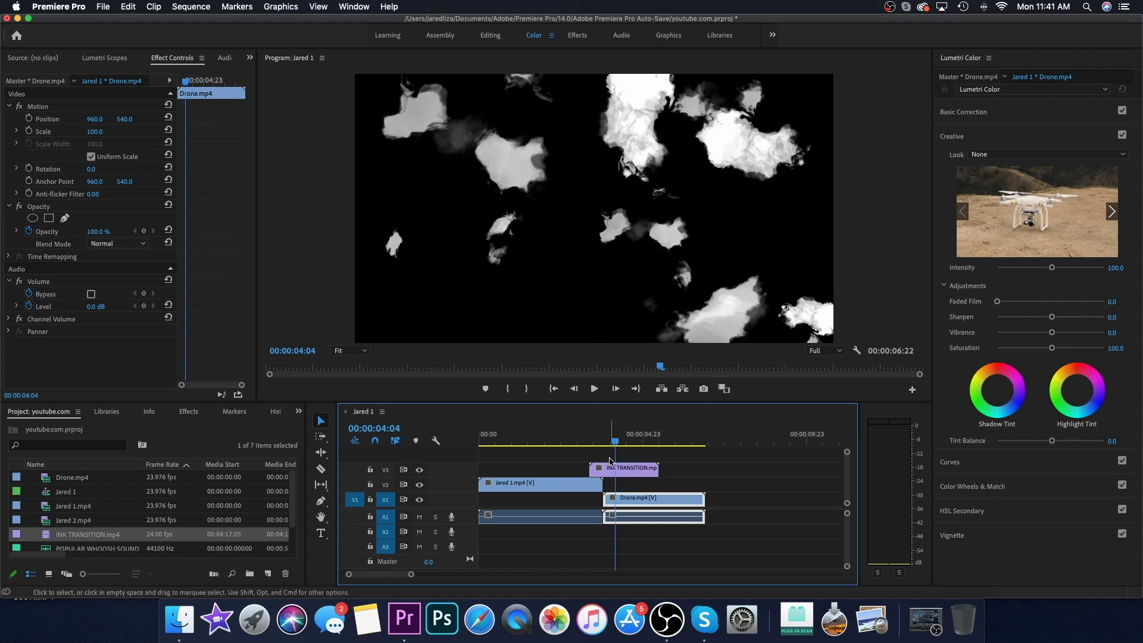
Align the end of INK TRANSITION.mp4 with the end of Jared 1.mp4, and start Drone.mp4 at the ink clip's start
click(620, 470)
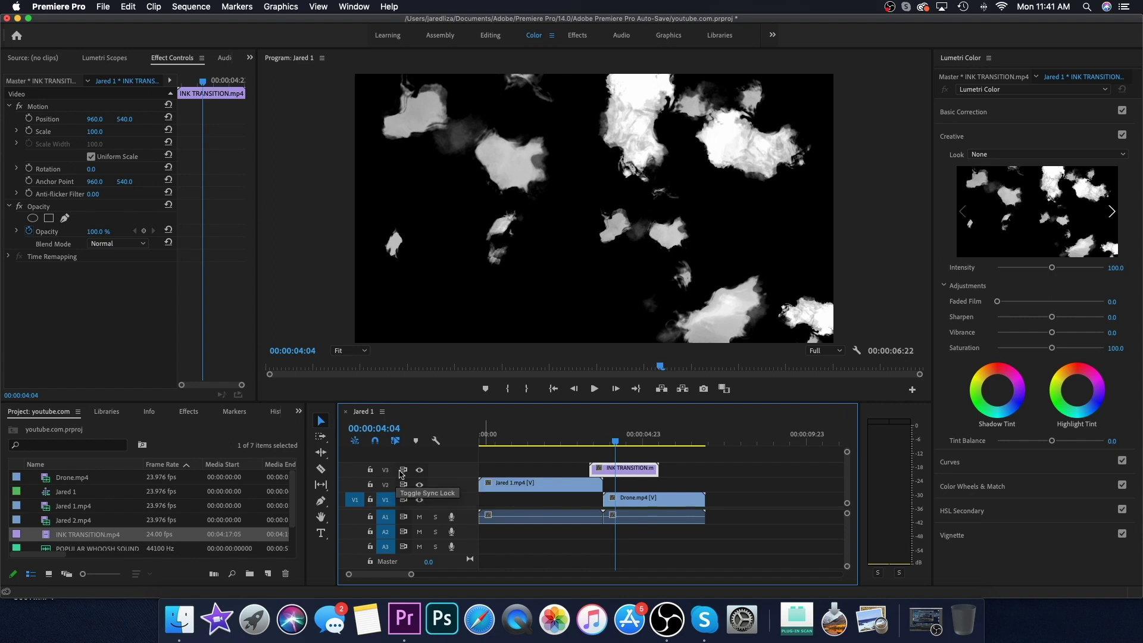
drag(606, 469, 551, 467)
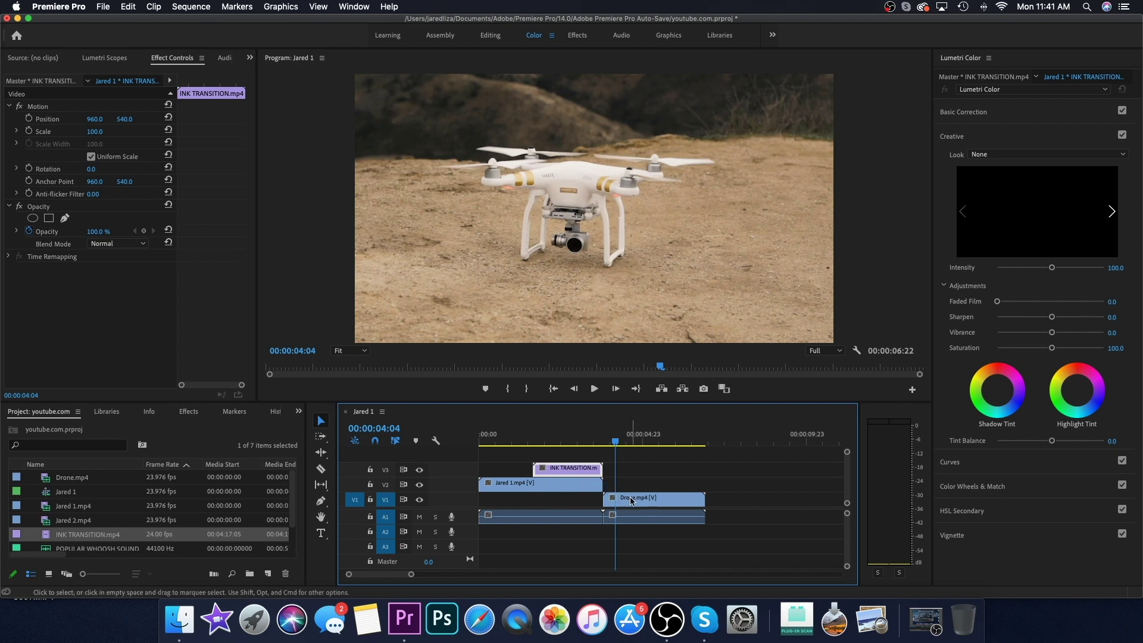
drag(637, 502, 591, 504)
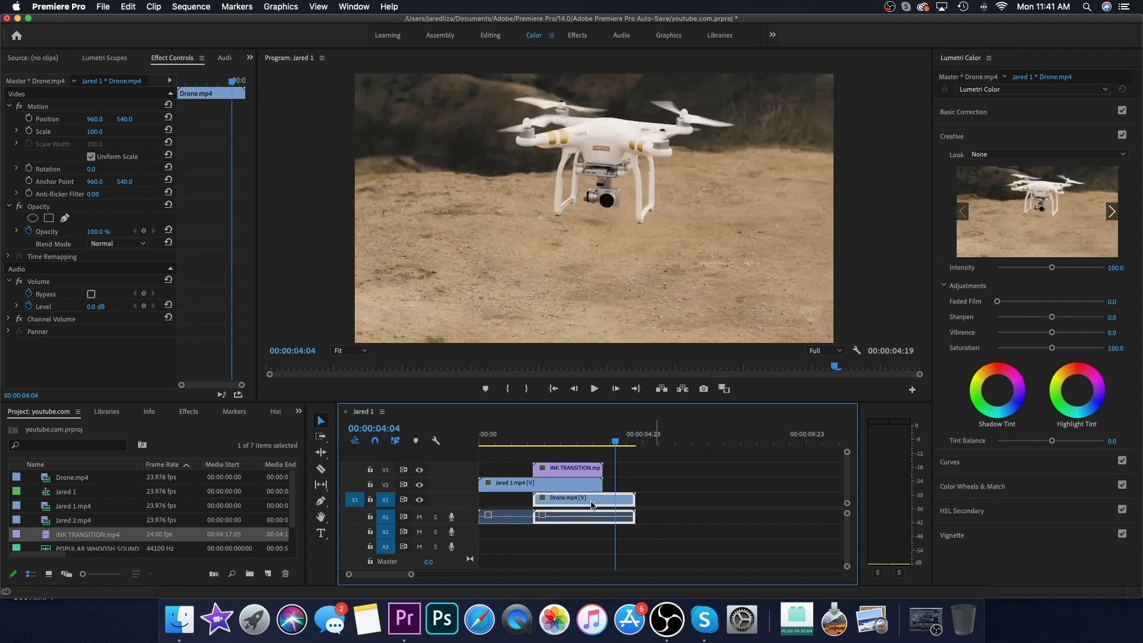
Check the alignment of the three stacked clips by previewing the sequence up to the start of the ink clip
click(556, 485)
click(554, 499)
click(553, 479)
click(555, 470)
click(551, 484)
click(506, 442)
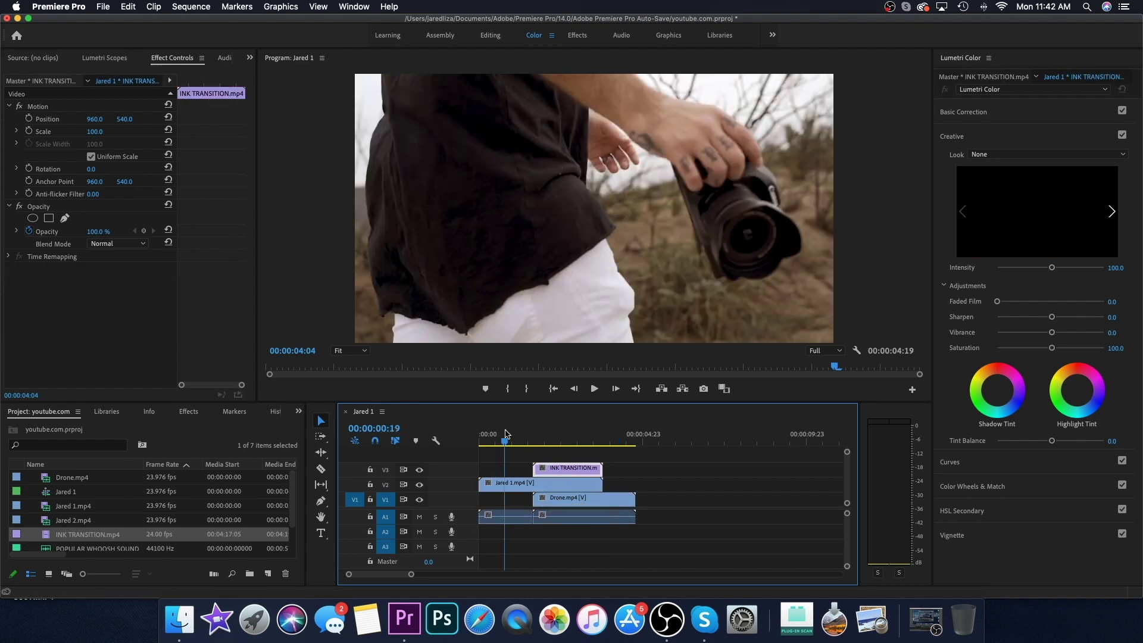
mouse_move(506, 442)
mouse_down()
mouse_move(476, 446)
mouse_move(613, 445)
mouse_move(533, 445)
mouse_up()
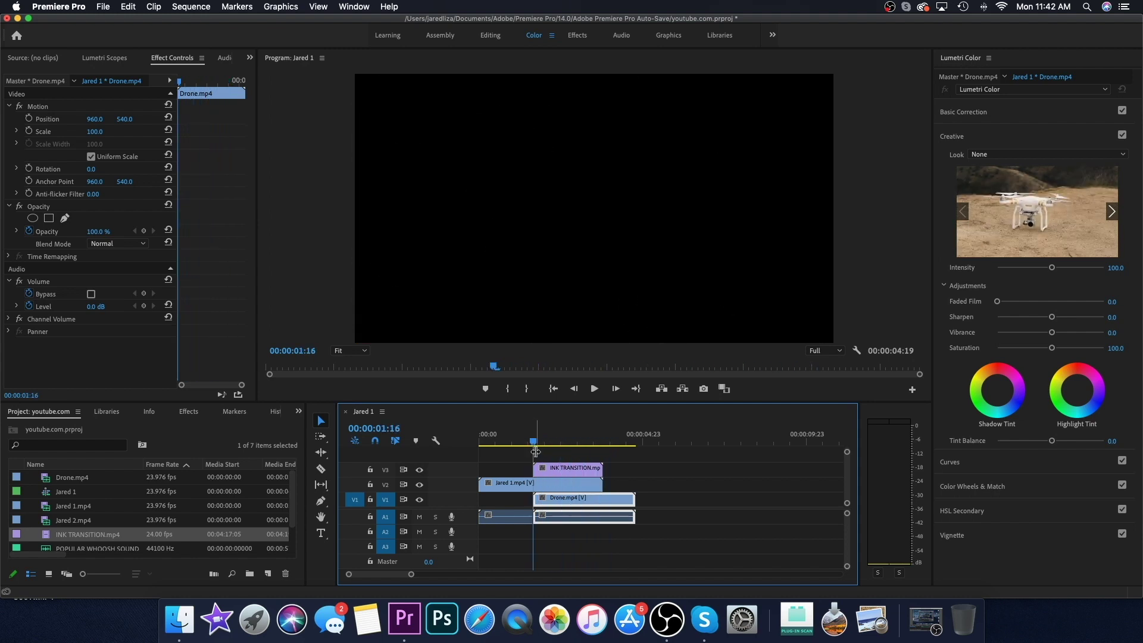
Search the effects for "track matte" and apply Track Matte Key to Jared 1.mp4 on V2
click(190, 412)
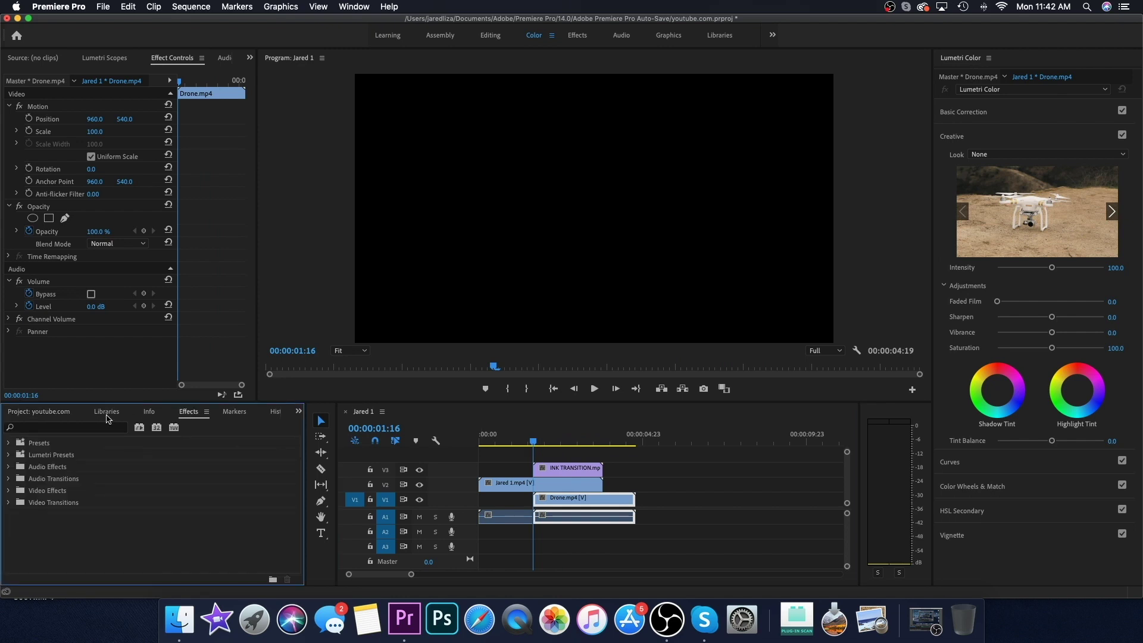
click(44, 428)
text(track matte)
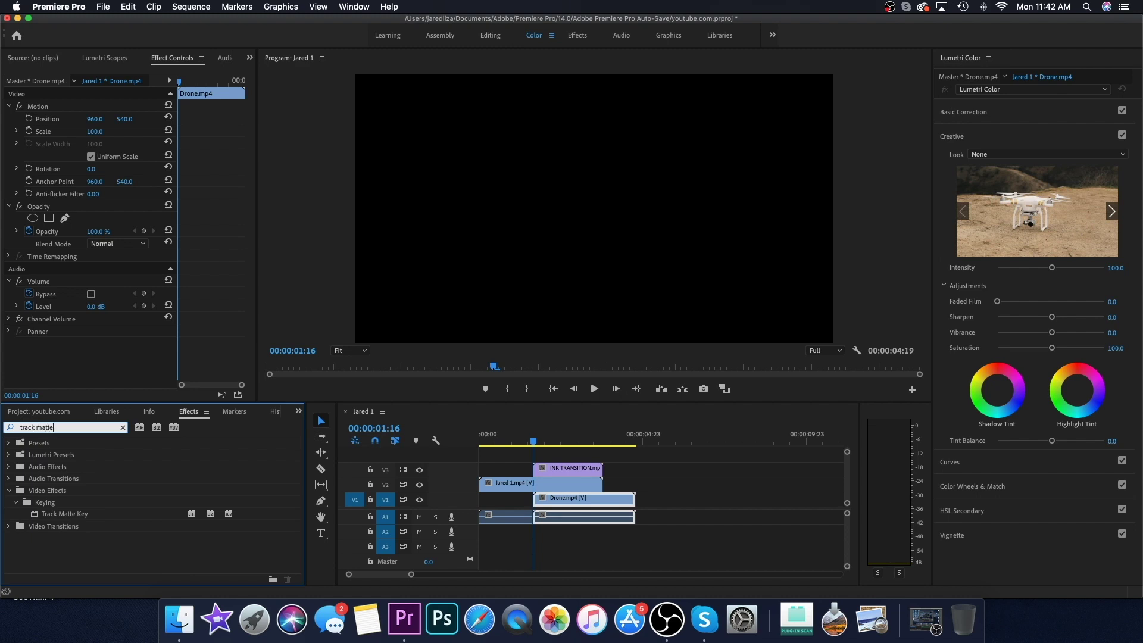
drag(43, 516, 489, 488)
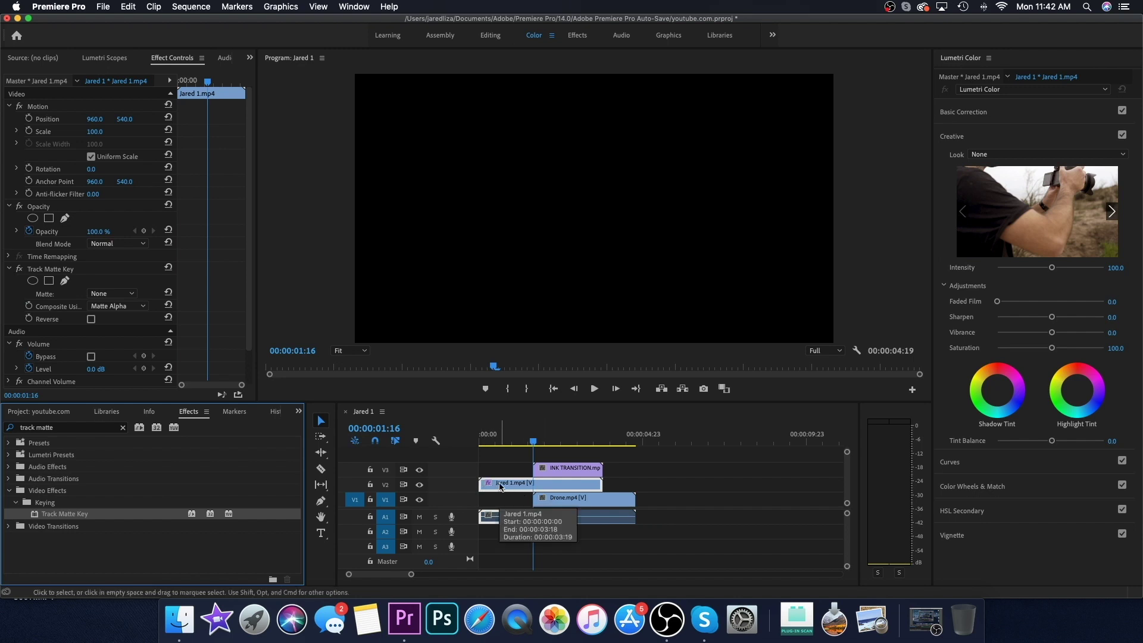
Set the Track Matte Key's matte to Video 3 on Jared 1.mp4
scroll(85, 357, down, 3)
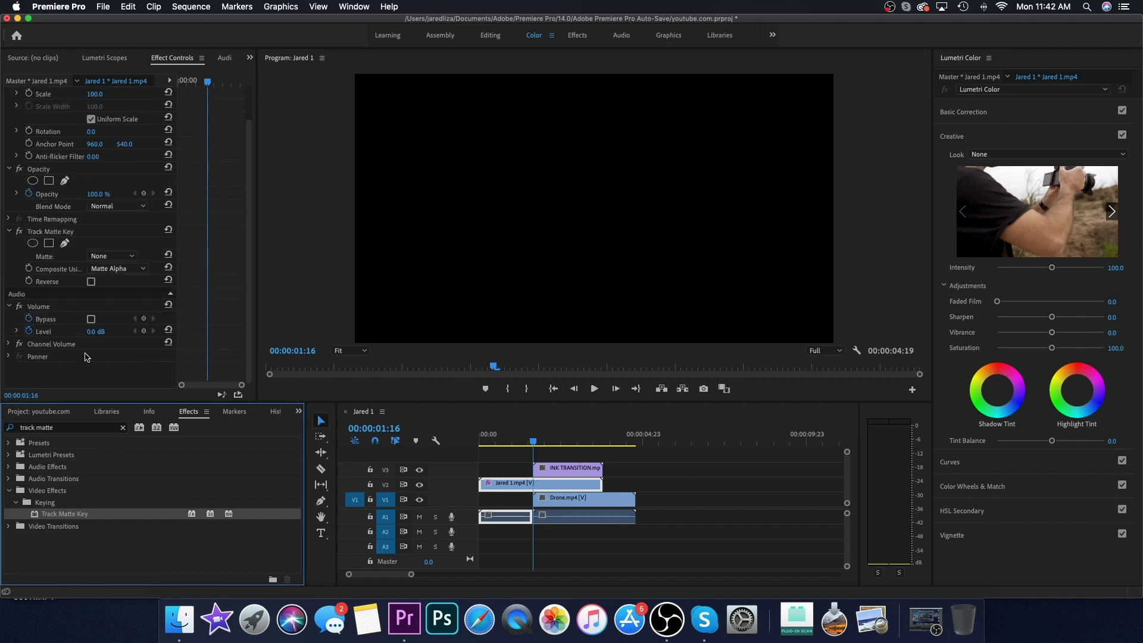
scroll(104, 351, up, 3)
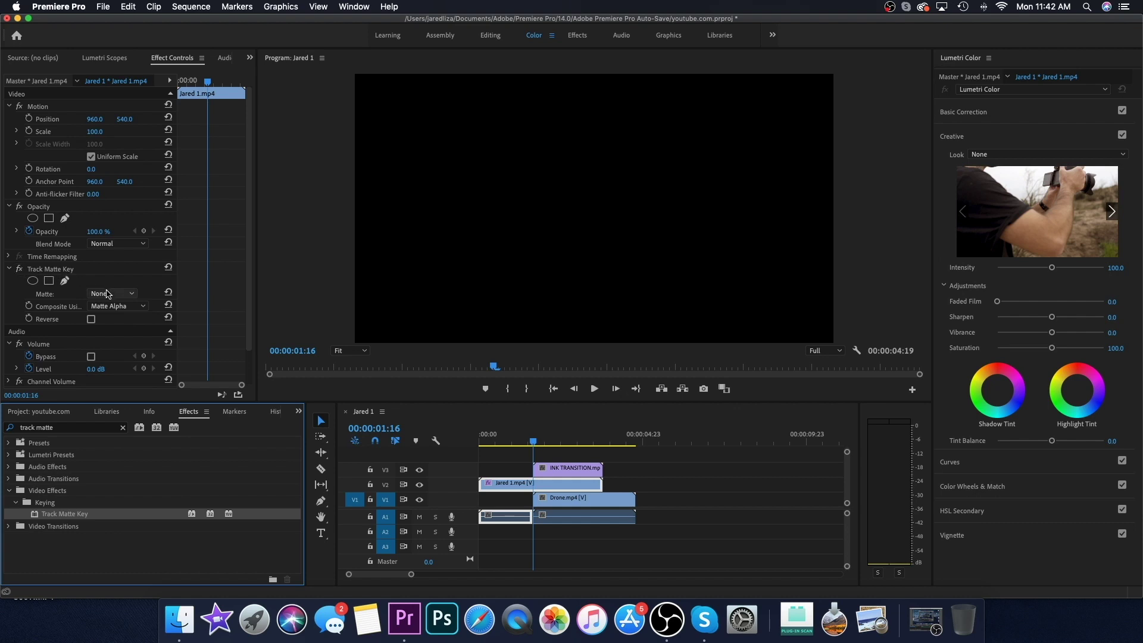
click(127, 296)
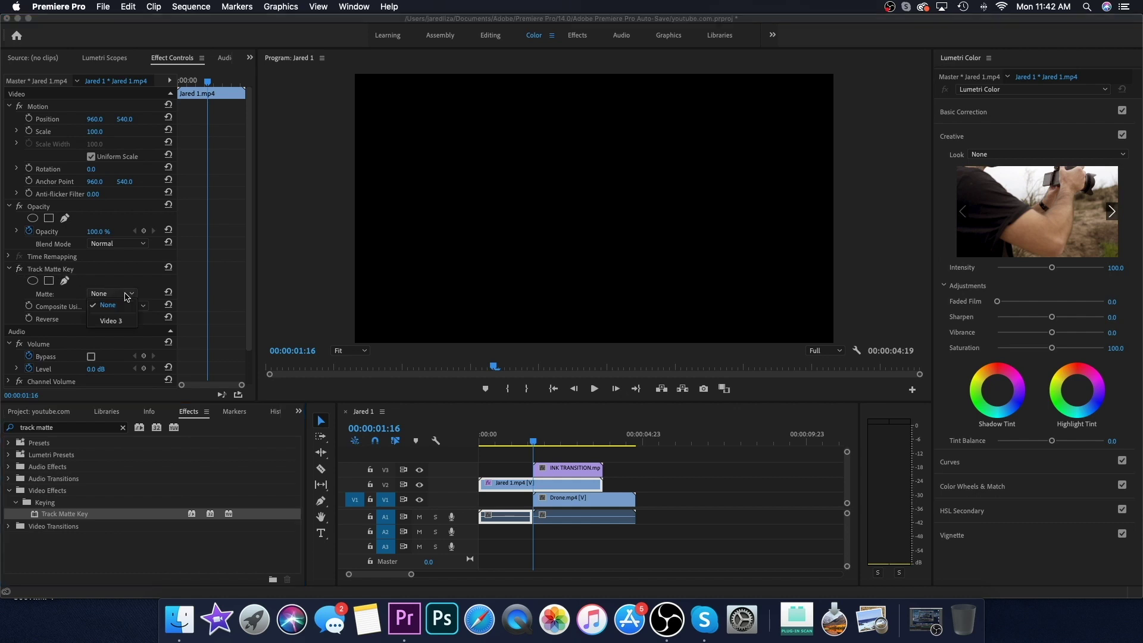
click(113, 322)
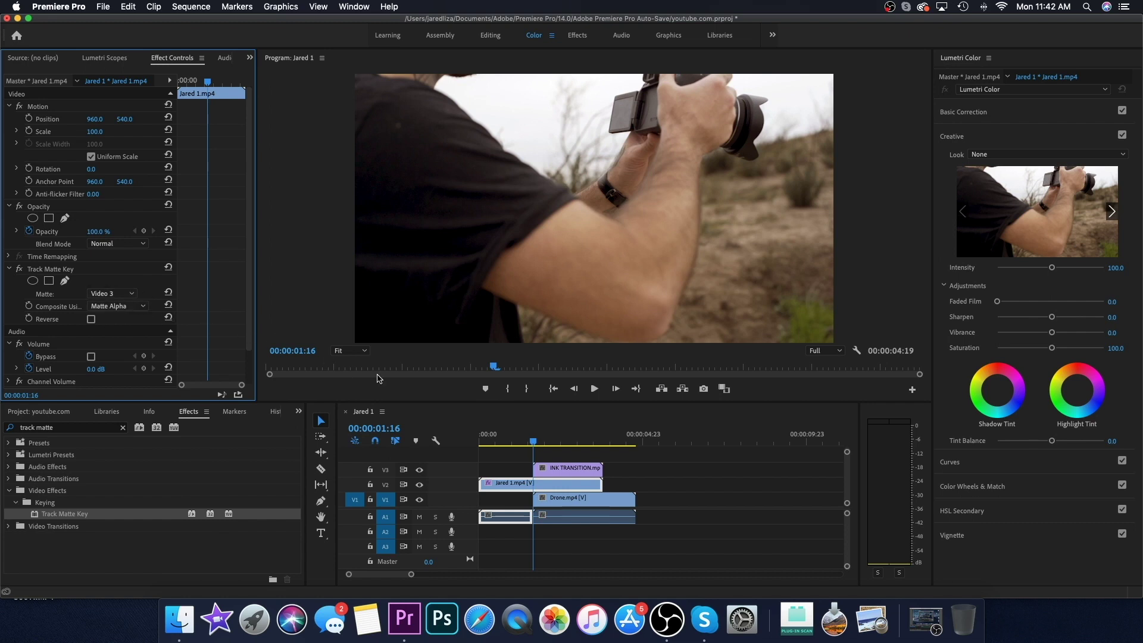
drag(535, 442, 527, 442)
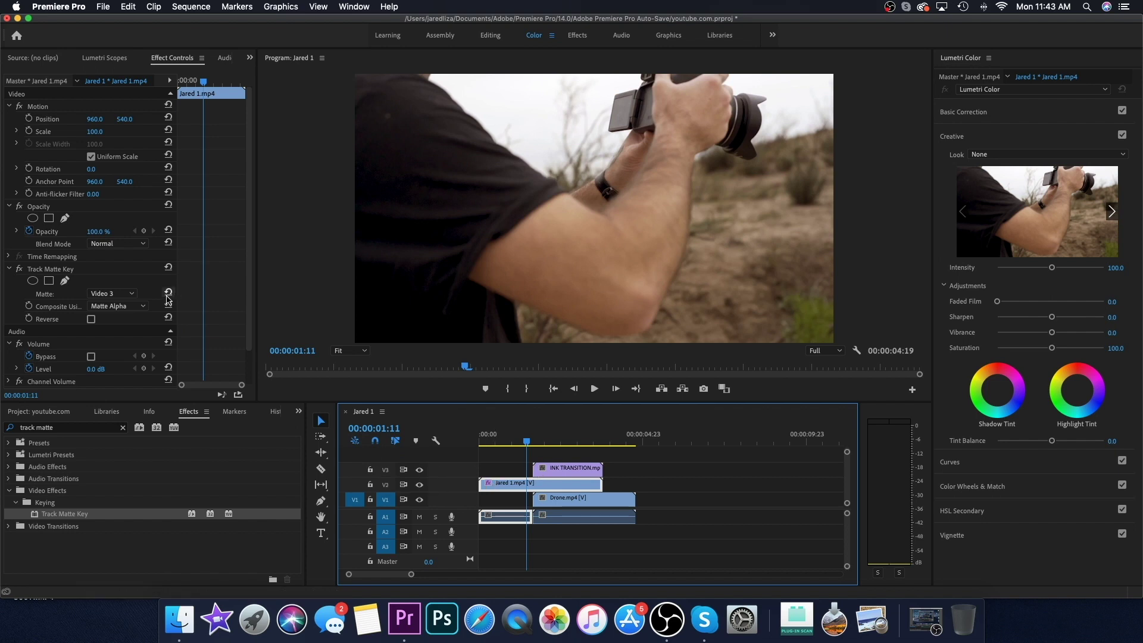
click(108, 295)
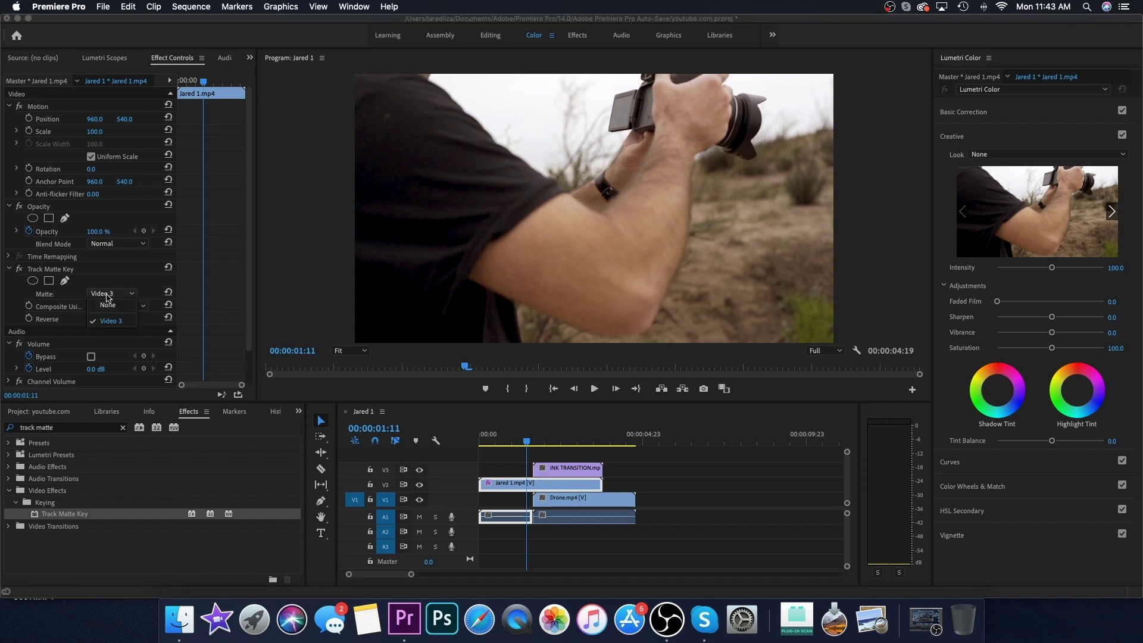
click(113, 322)
Composite the Track Matte Key using Matte Luma and enable Reverse
click(137, 309)
click(129, 331)
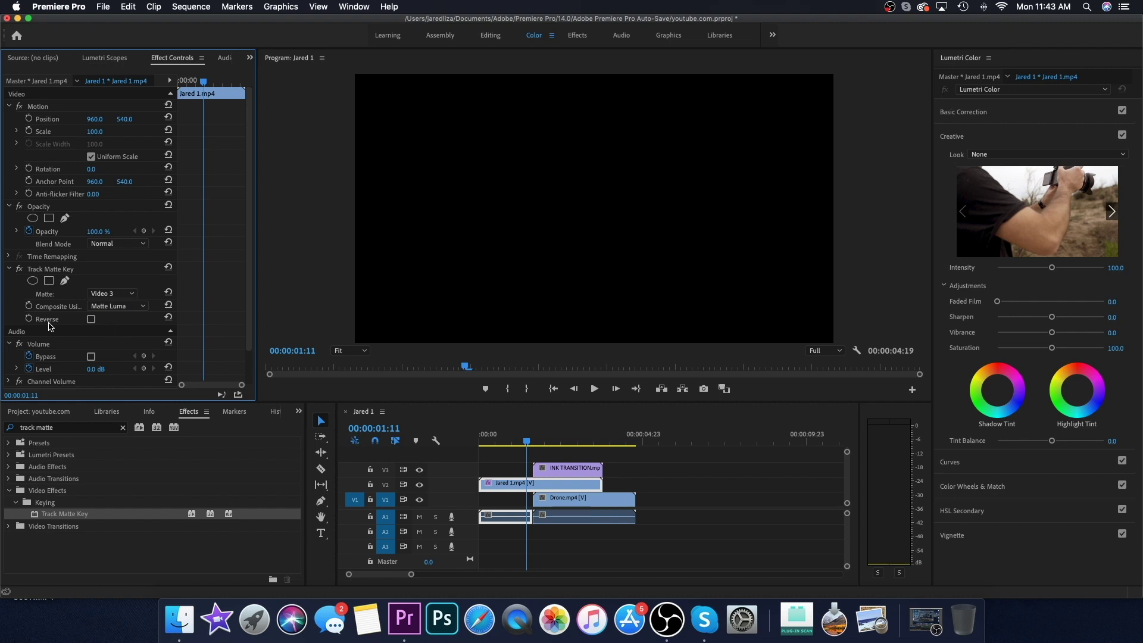
click(91, 320)
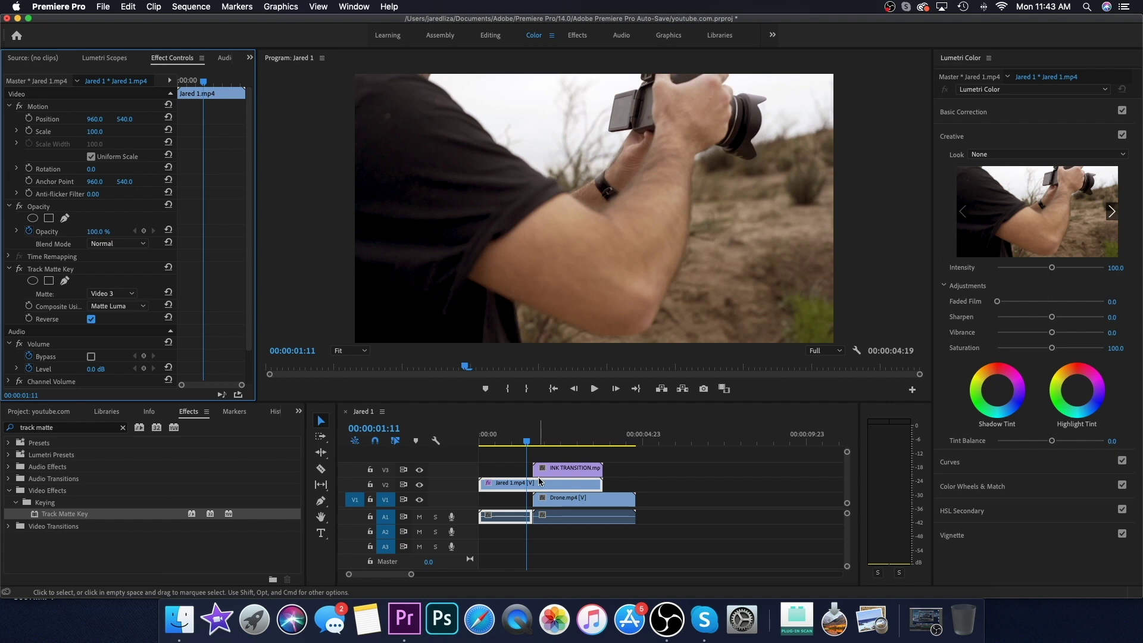
Preview the ink transition between Jared 1.mp4 and Drone.mp4 by scrubbing back to the sequence start
click(540, 499)
click(613, 444)
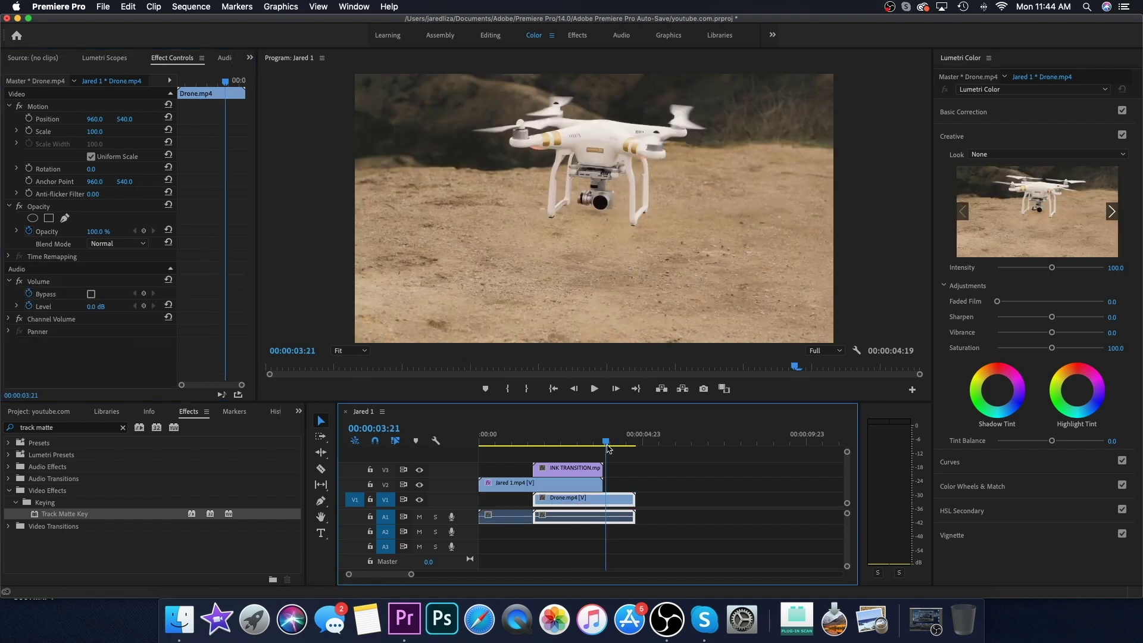
drag(614, 448, 481, 447)
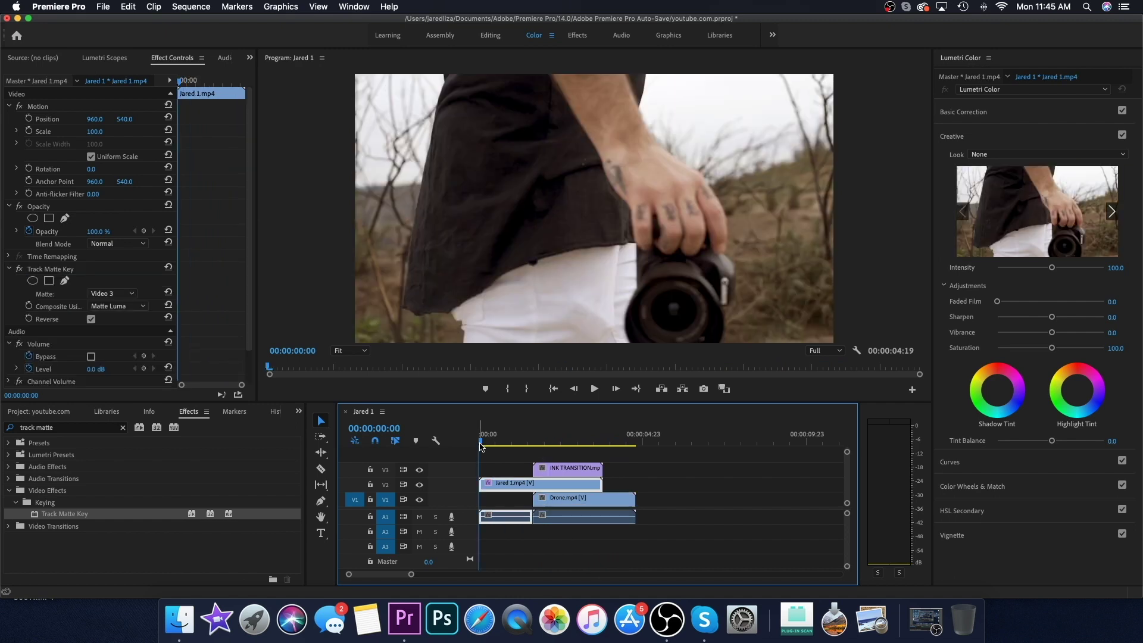
drag(481, 448, 482, 448)
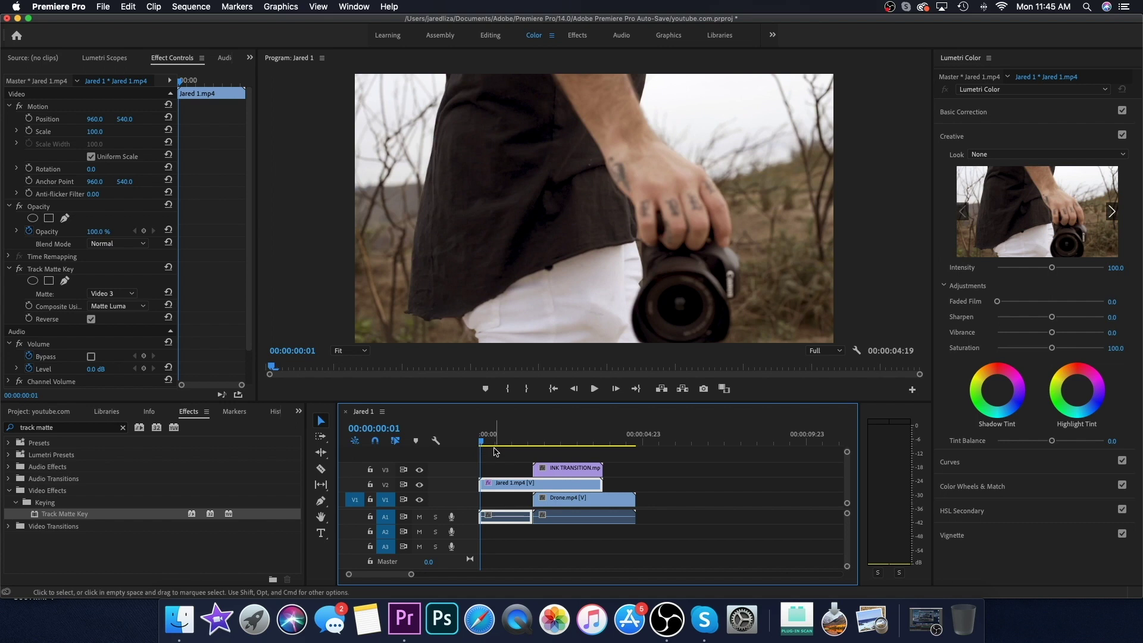
Delete all clips from the Jared 1 sequence
drag(643, 451, 507, 486)
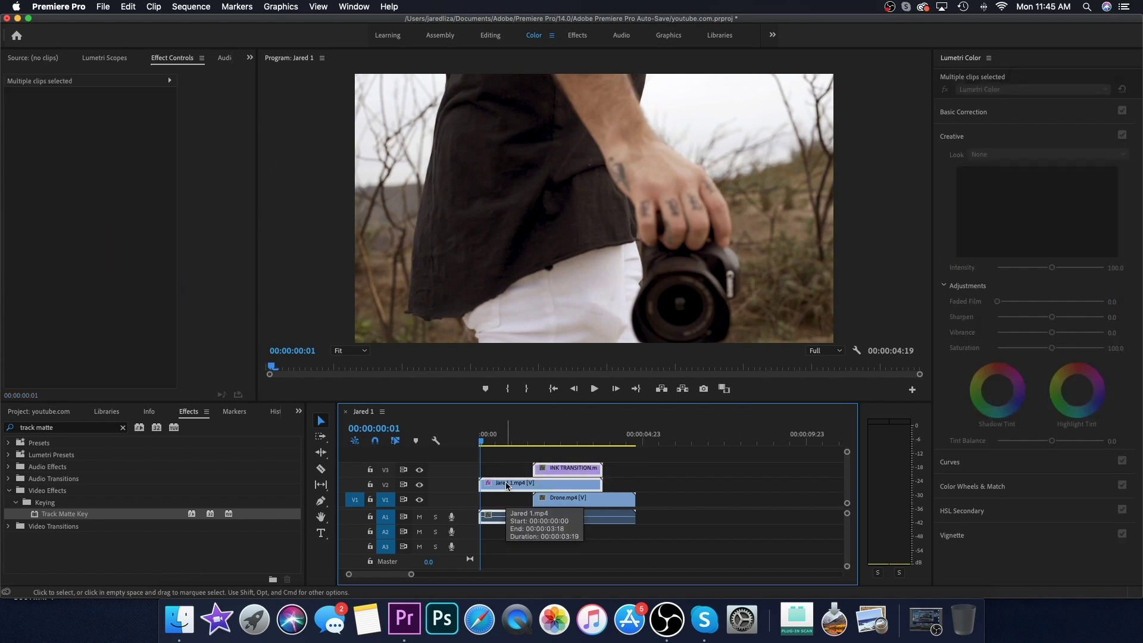
drag(698, 448, 482, 550)
key(Delete)
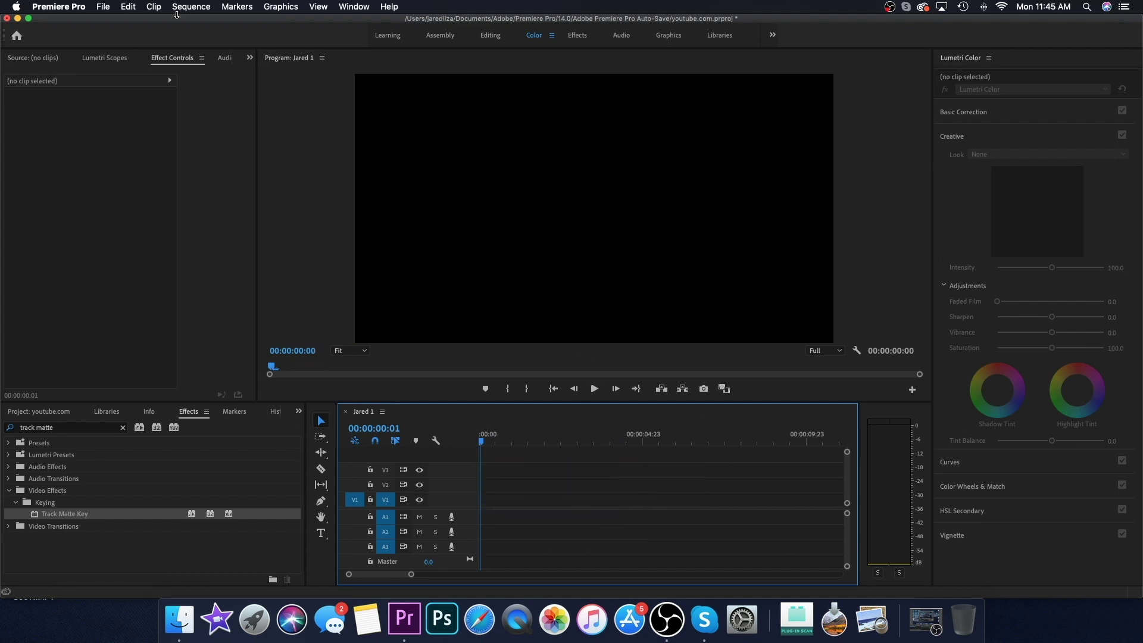
Add Jared 1.mp4 from the project at the start of track V1 and scrub through it
key(shift+1)
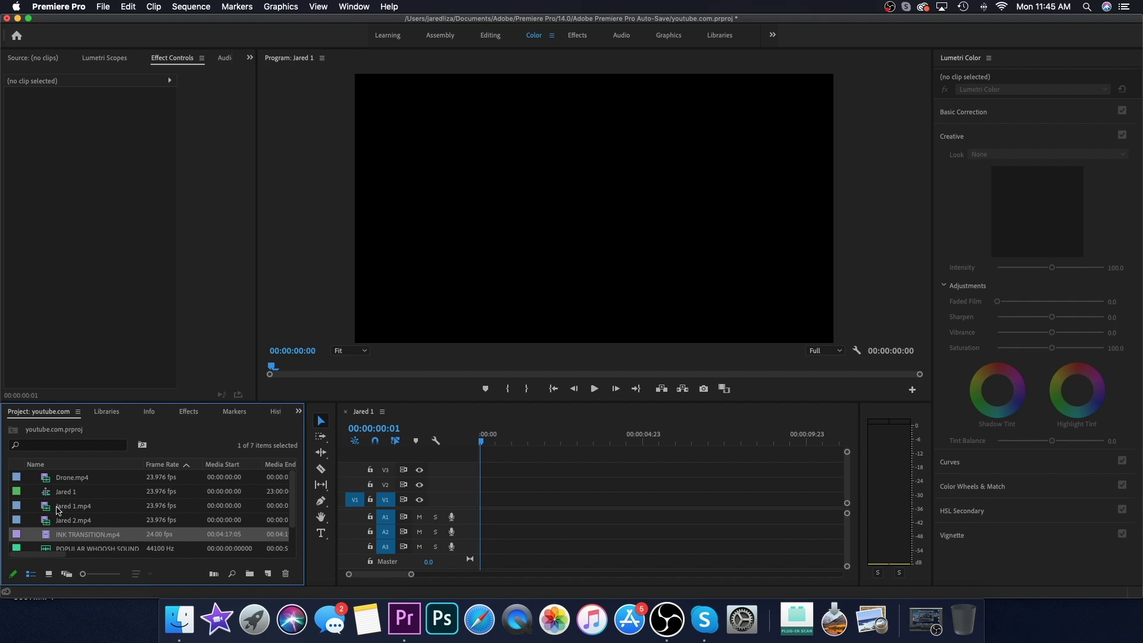
drag(58, 510, 512, 503)
click(584, 448)
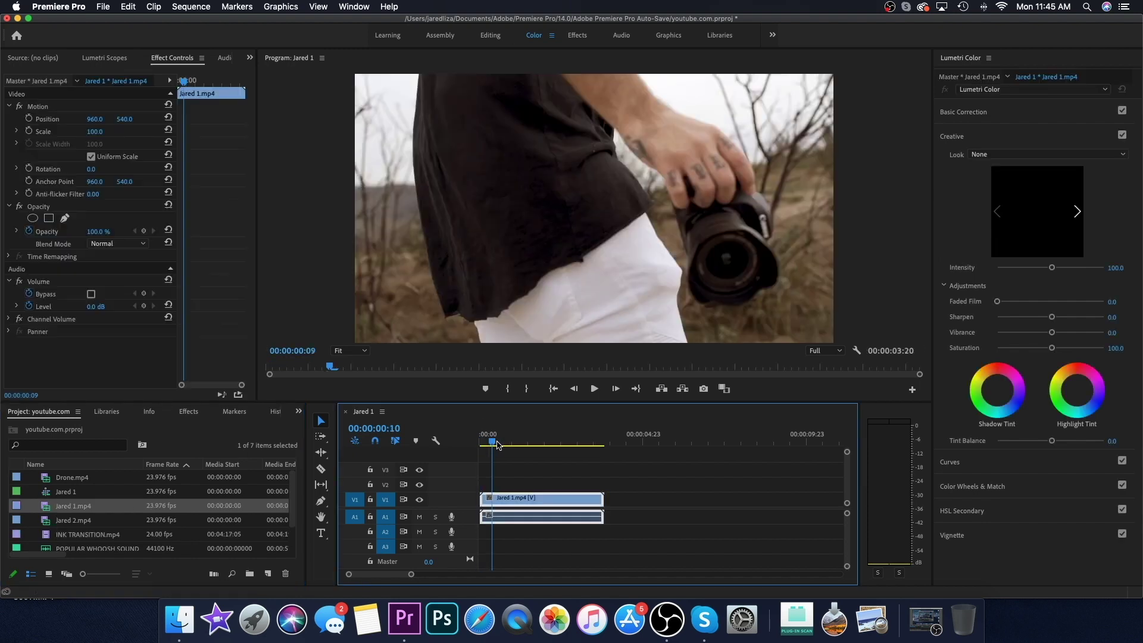
drag(583, 447, 507, 453)
drag(579, 453, 532, 457)
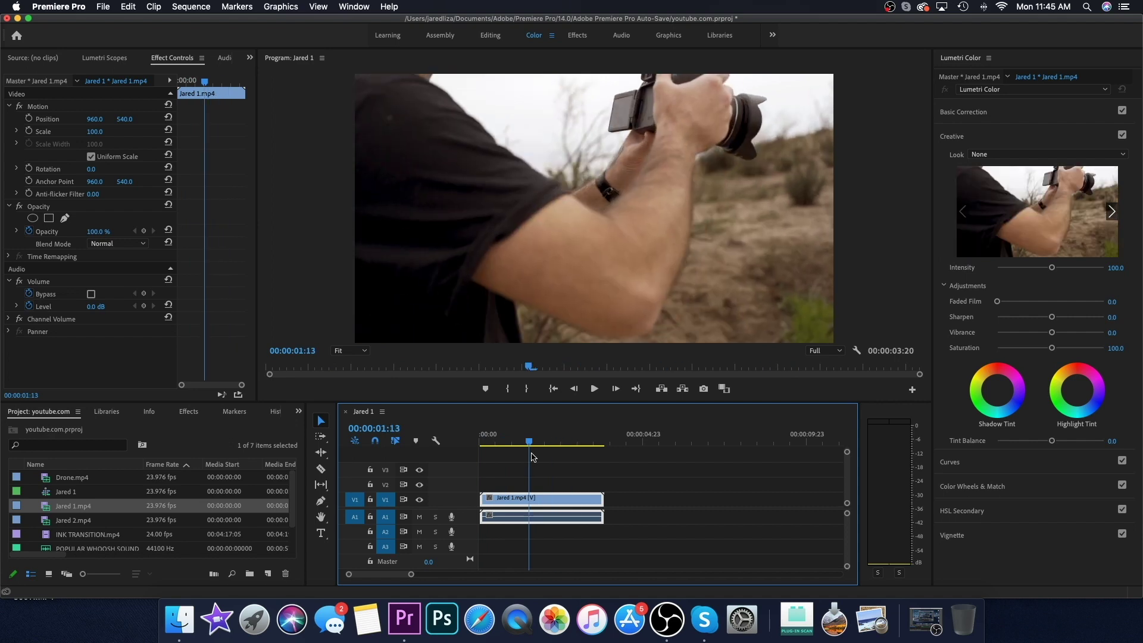
Add Jared 2.mp4 and Drone.mp4 to track V1 after Jared 1.mp4 and scrub through them
drag(61, 525, 632, 500)
click(622, 444)
mouse_move(623, 445)
mouse_down()
mouse_move(674, 451)
mouse_move(642, 447)
mouse_up()
drag(48, 478, 692, 499)
drag(646, 443, 554, 446)
Rearrange the clips on V1 into the order Jared 2.mp4, Drone.mp4, Jared 1.mp4, starting at the sequence beginning with gaps between them
drag(532, 506, 532, 513)
drag(411, 575, 458, 576)
drag(492, 503, 616, 500)
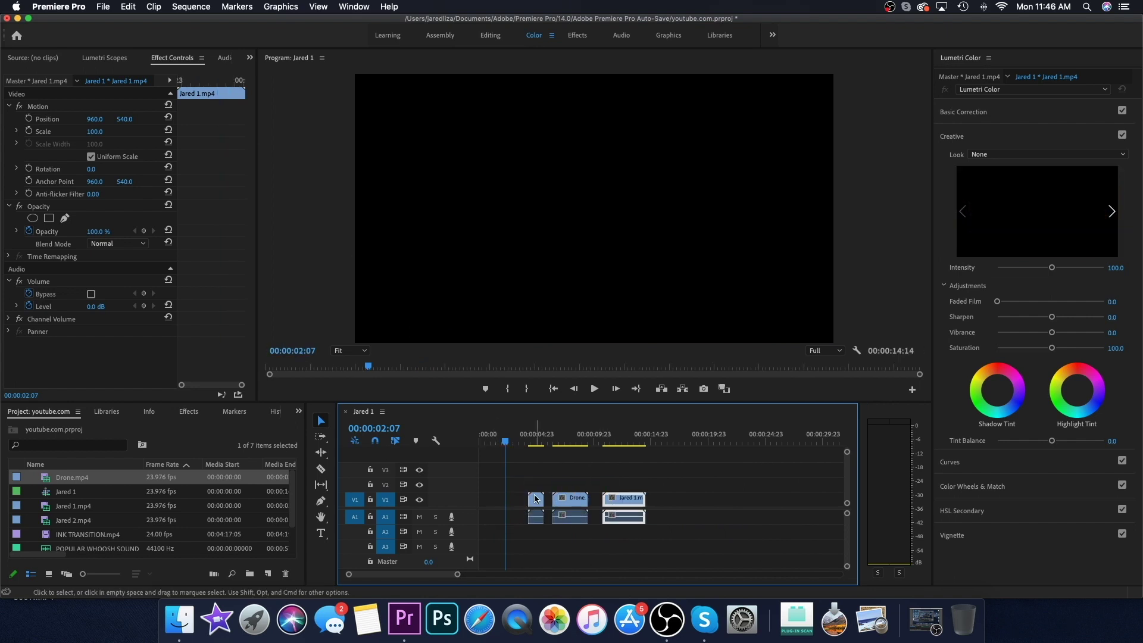
drag(535, 499, 486, 499)
click(567, 503)
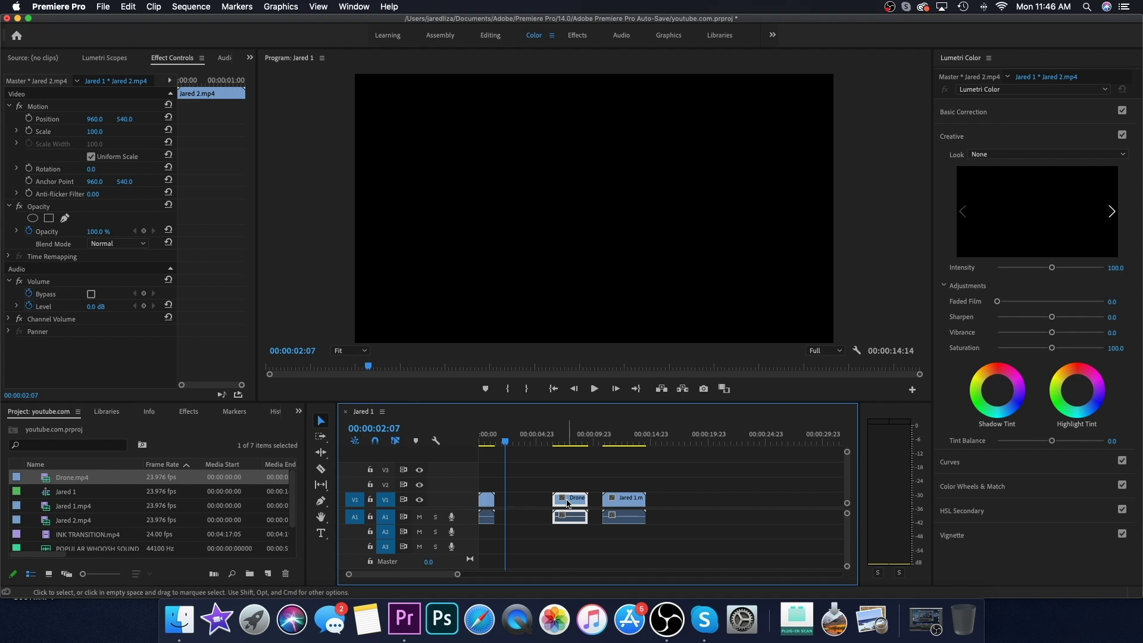
drag(567, 504, 520, 503)
drag(616, 500, 568, 504)
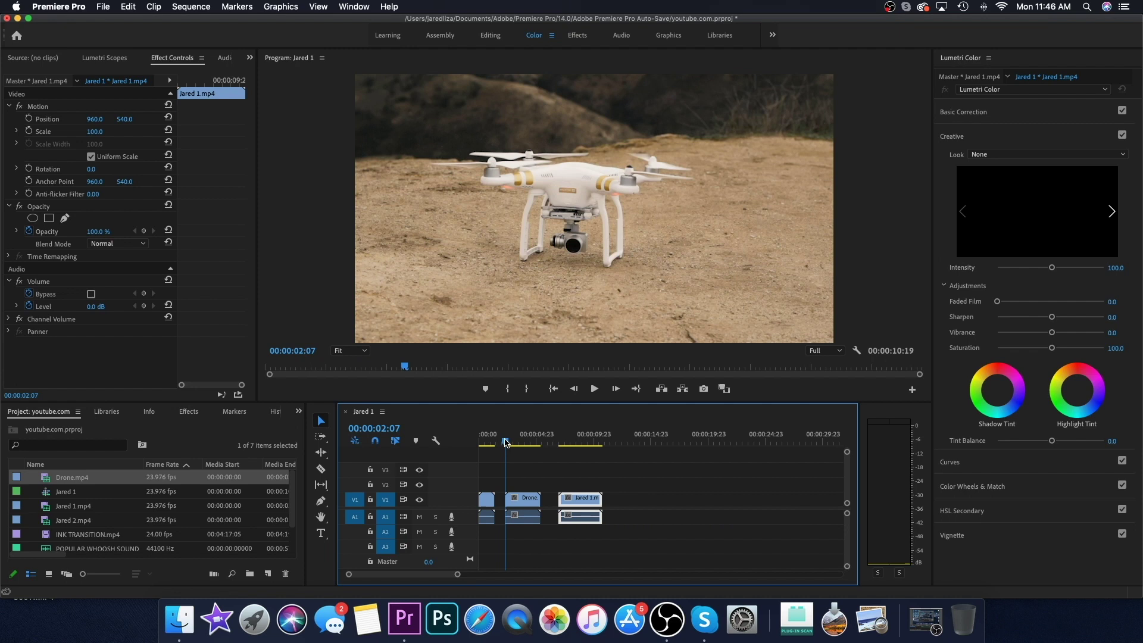
Stagger the clips end to end, with Jared 2.mp4 on V3, Drone.mp4 on V2 and Jared 1.mp4 on V1
drag(506, 443, 466, 446)
drag(457, 580, 405, 577)
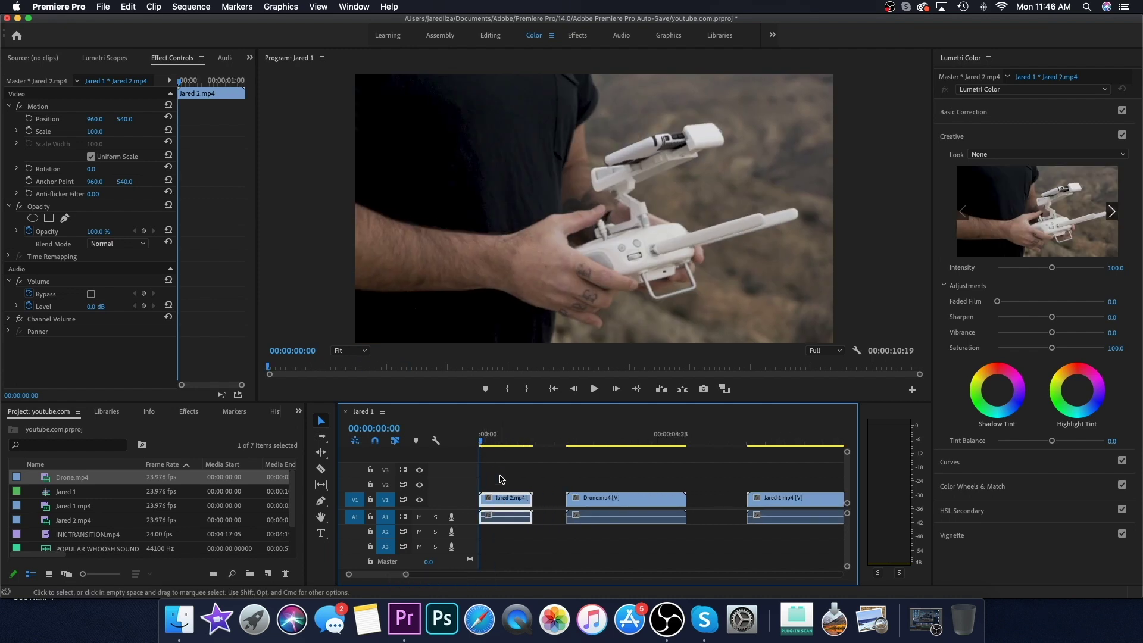
drag(502, 504, 503, 479)
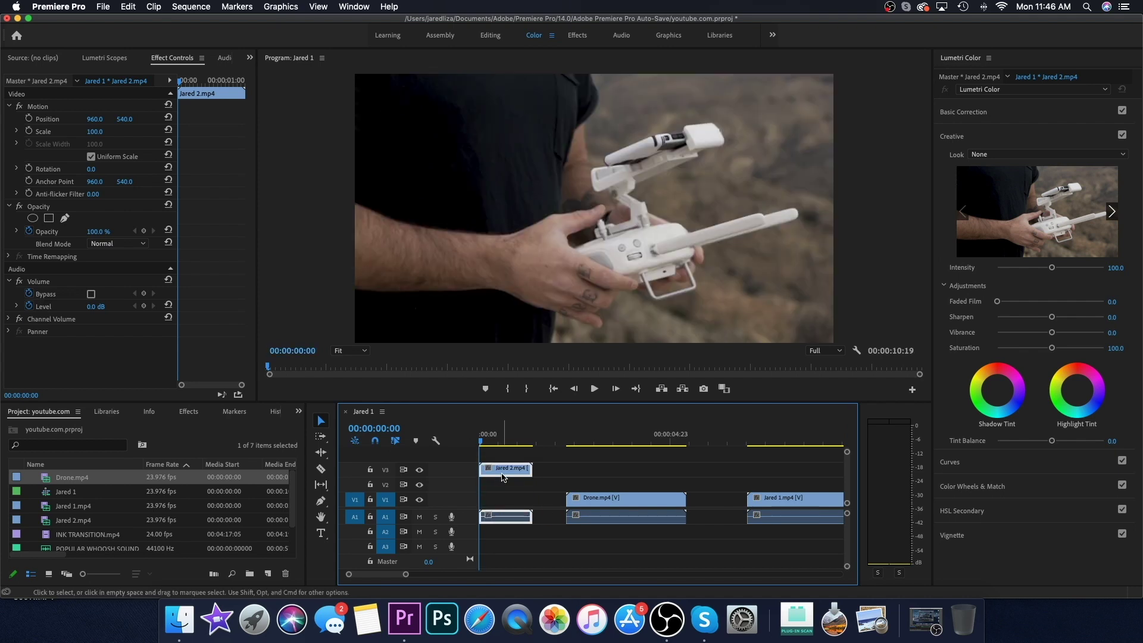
click(605, 499)
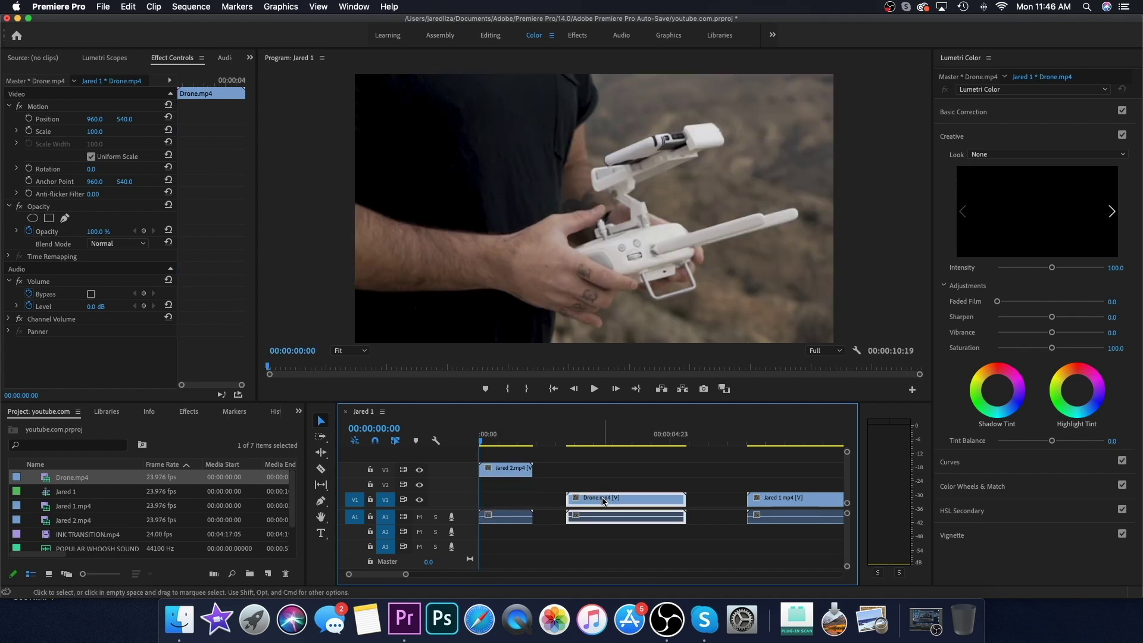
drag(604, 502, 570, 486)
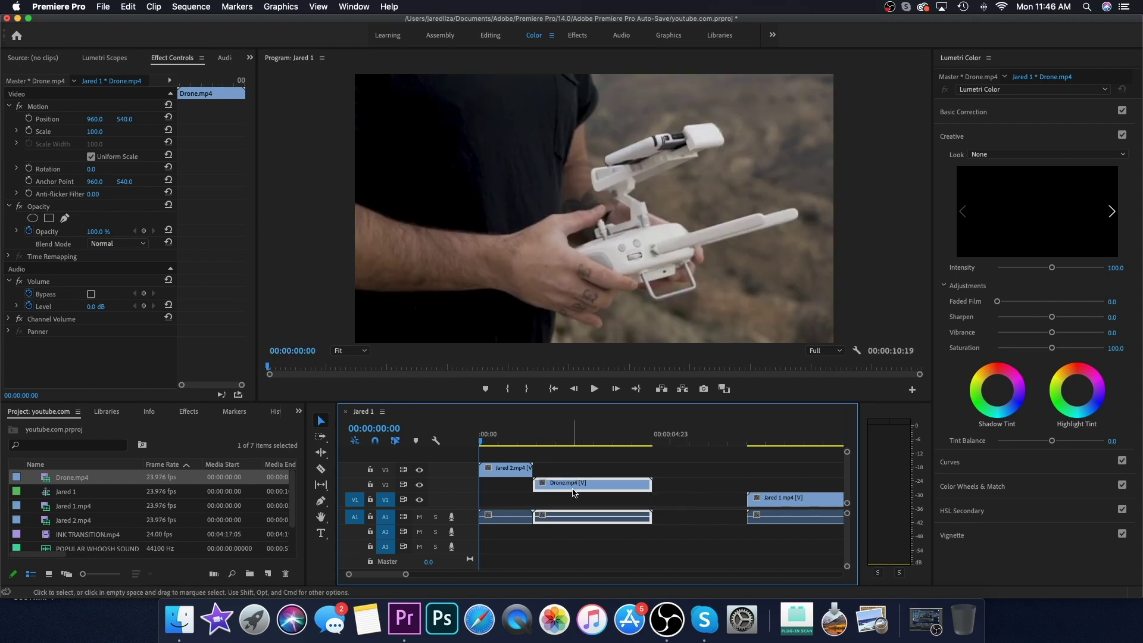
drag(766, 513, 670, 504)
click(682, 433)
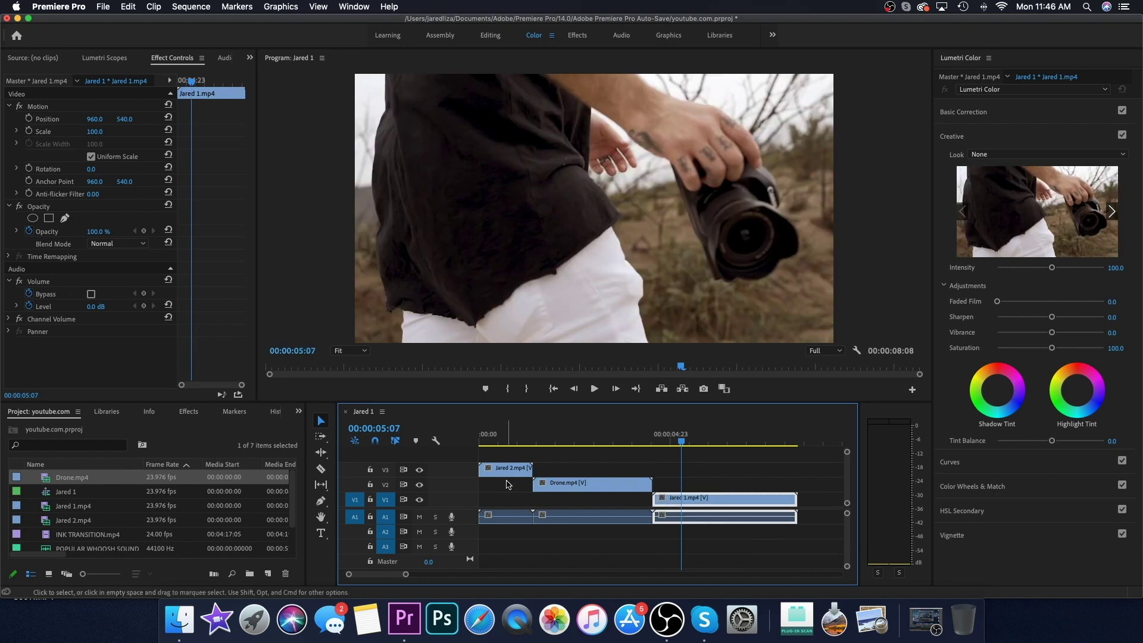
Place INK TRANSITION.mp4 on a new track V4 above Jared 2.mp4, ending flush with that clip
click(70, 534)
click(63, 537)
drag(123, 531, 527, 464)
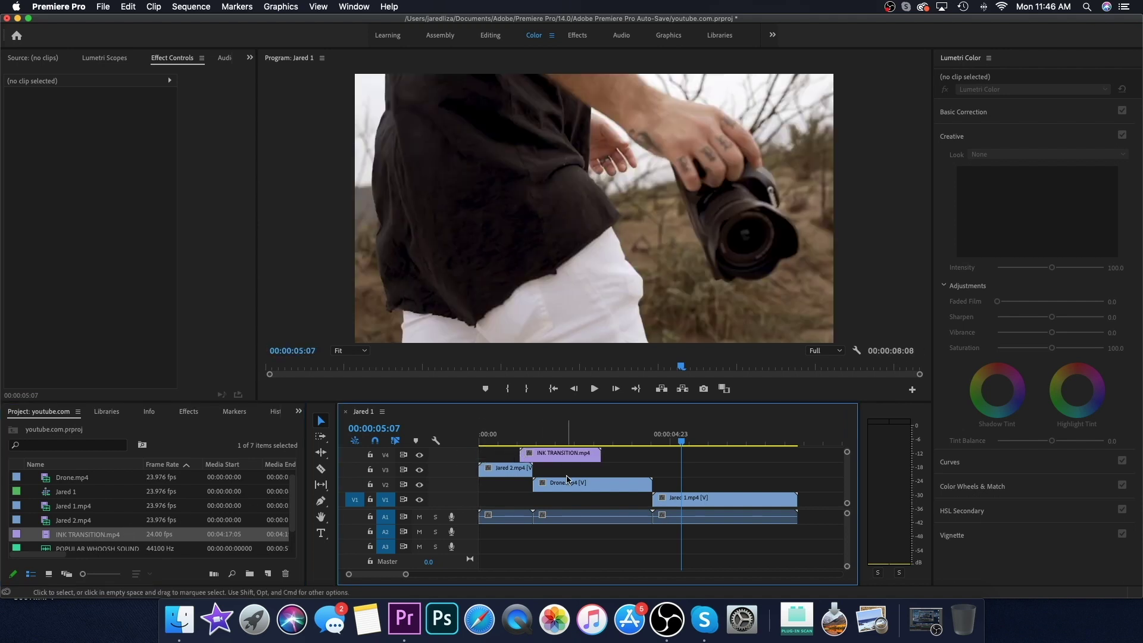
click(551, 455)
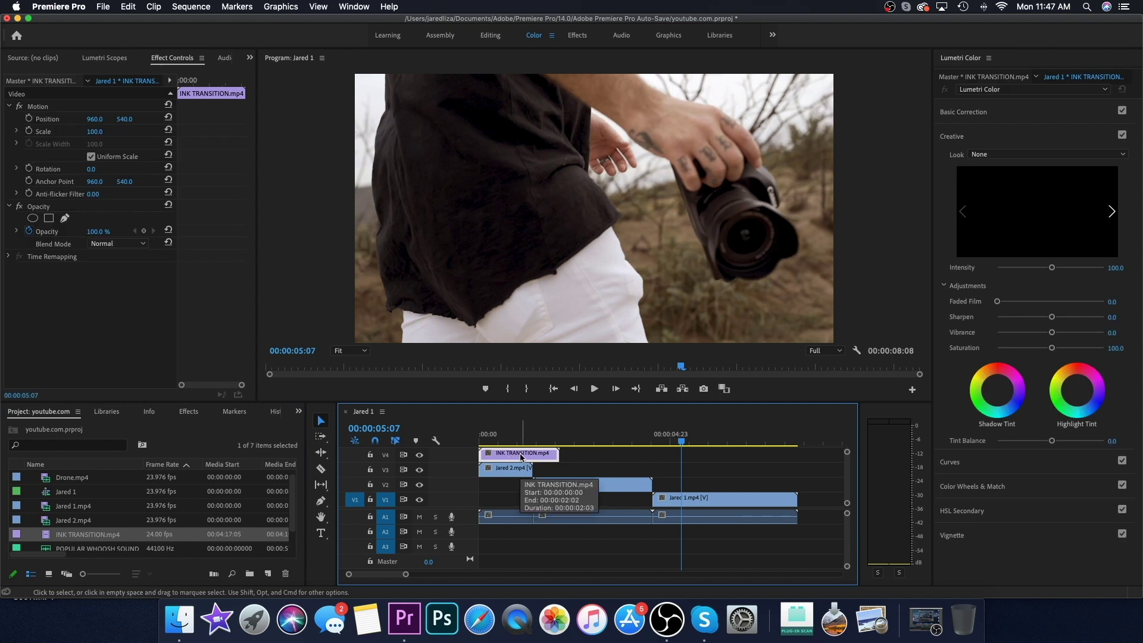
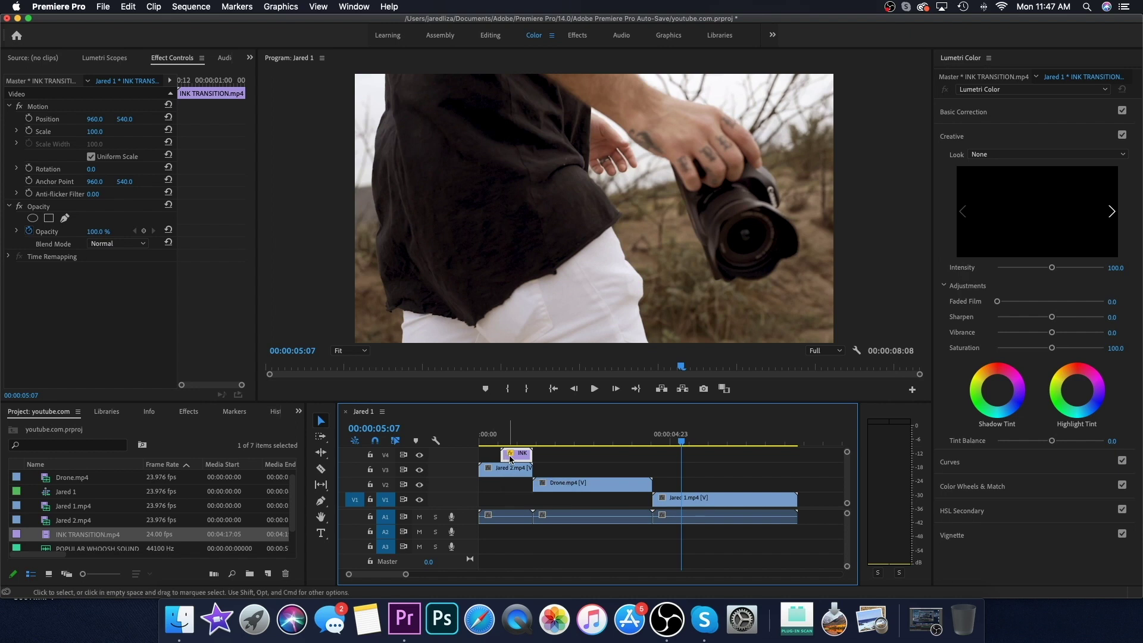
Move Drone.mp4 earlier on V2 so it starts with the ink clip and overlaps the end of Jared 2.mp4
drag(553, 489, 527, 489)
click(499, 438)
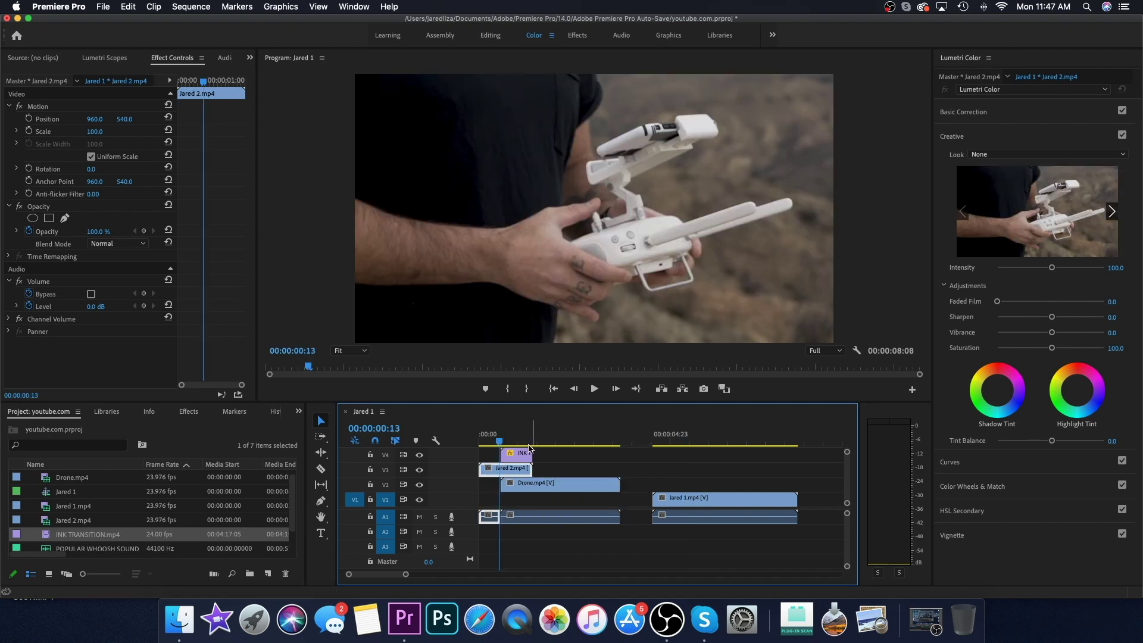
drag(537, 485, 539, 488)
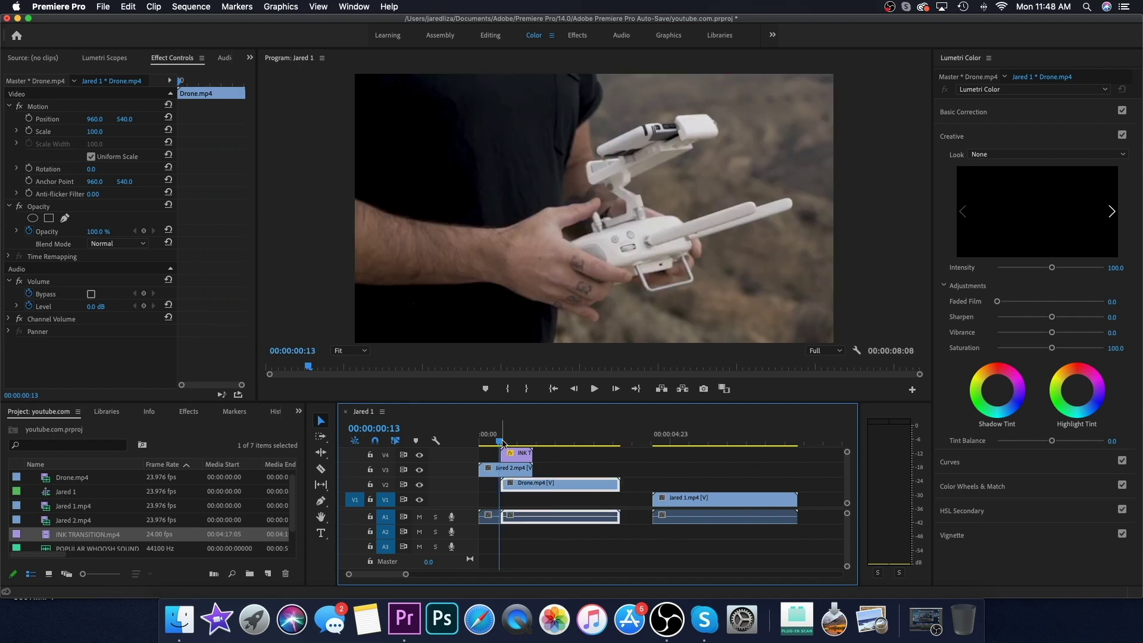
click(511, 454)
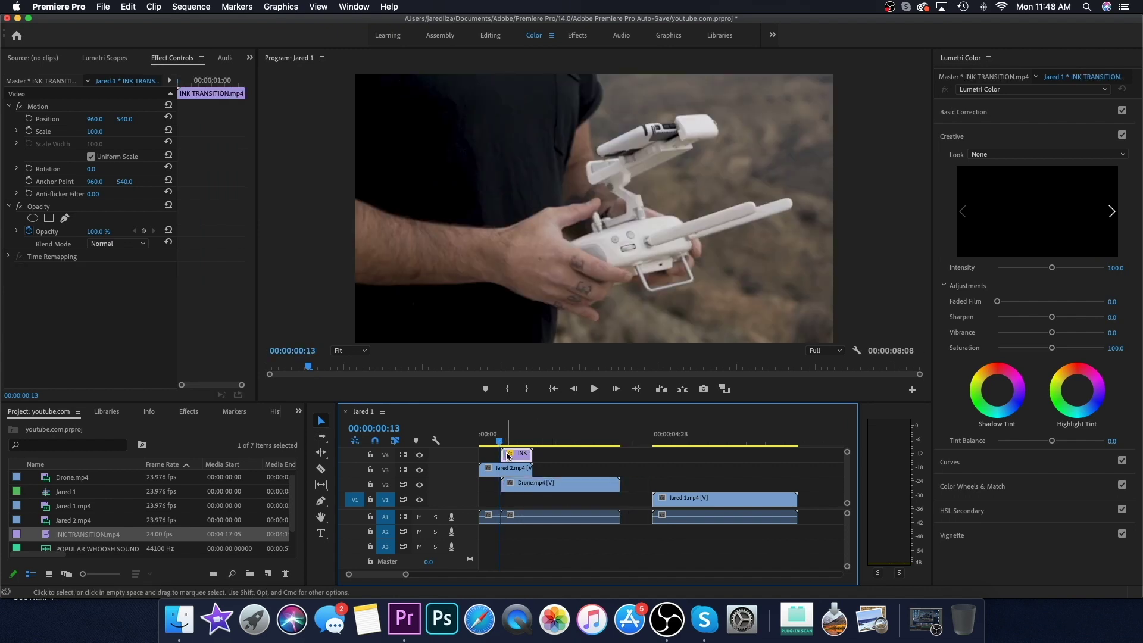
click(515, 491)
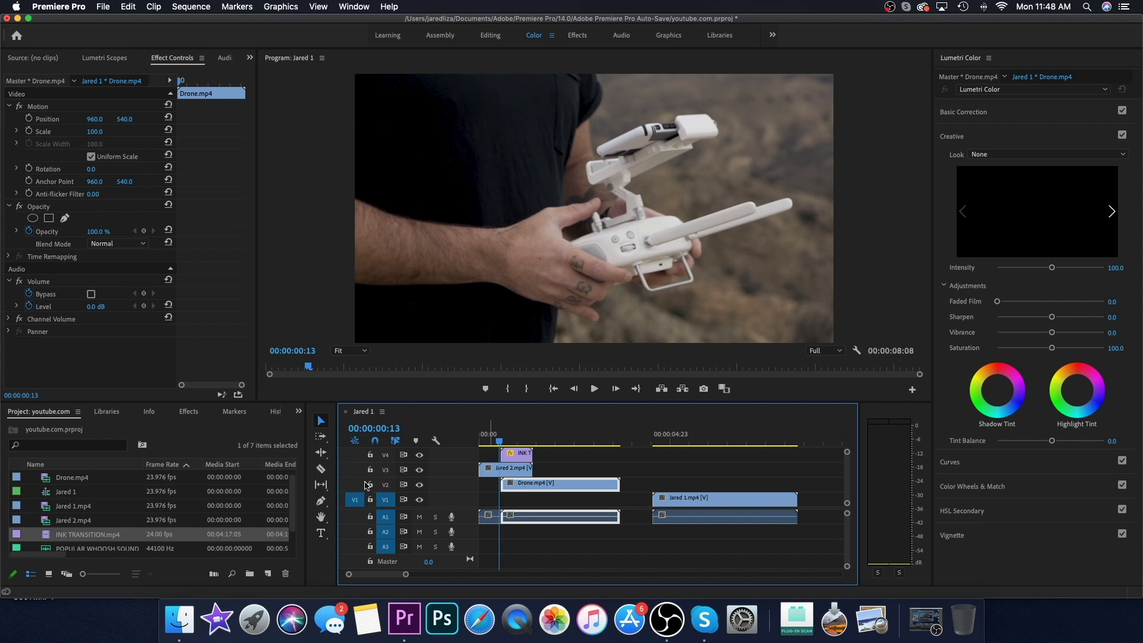
Apply the Track Matte Key effect to Jared 2.mp4 on V3
click(182, 413)
click(60, 429)
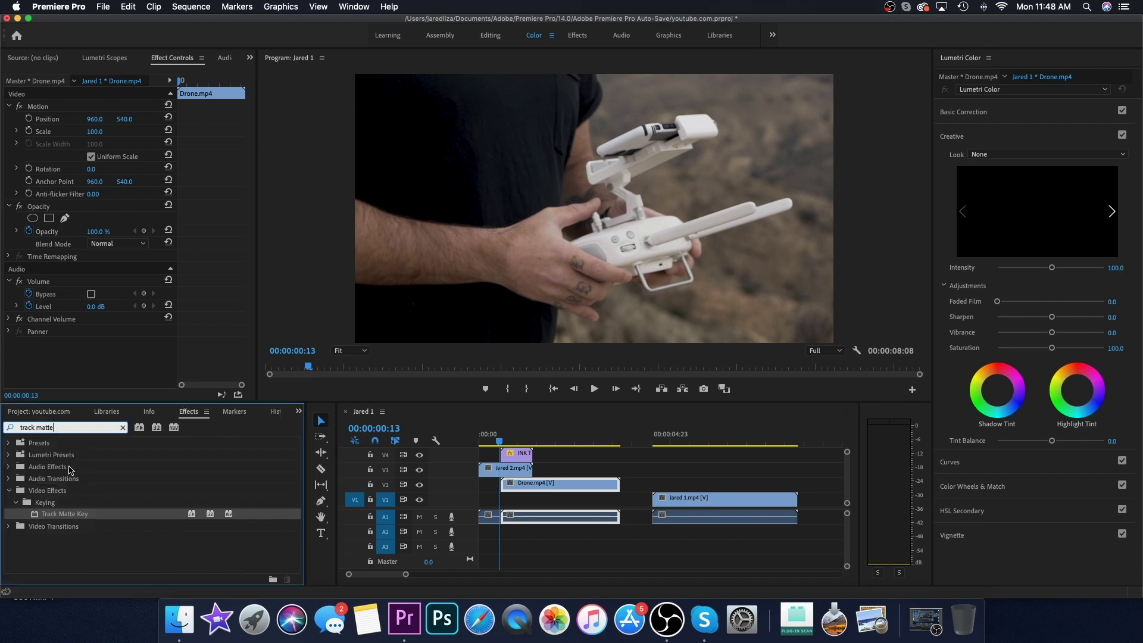
drag(46, 517, 487, 469)
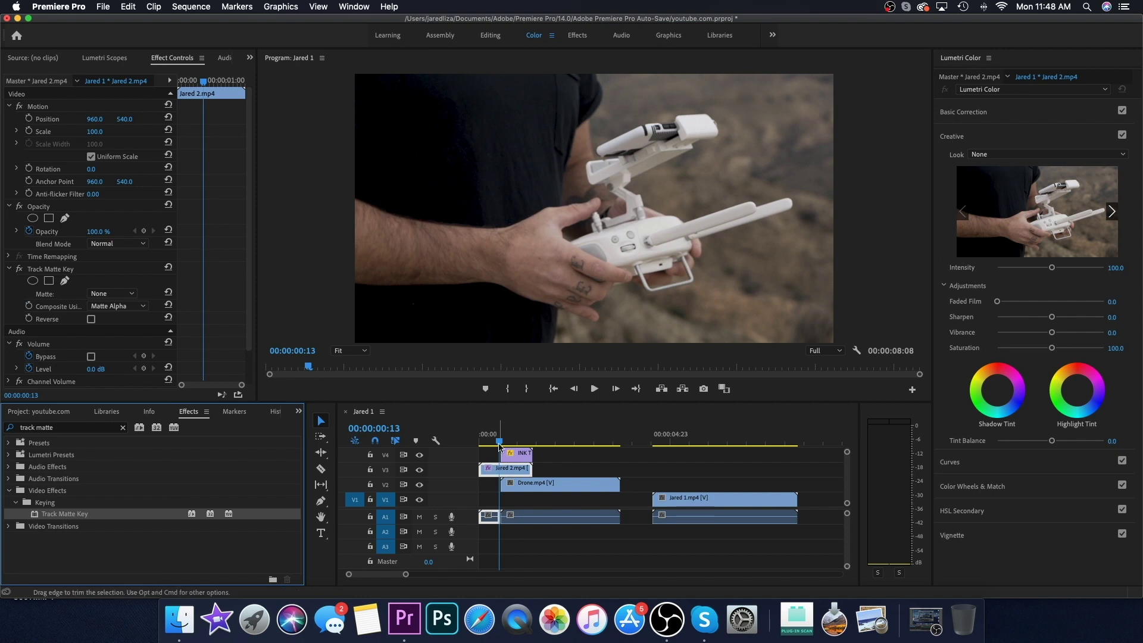
Set the Track Matte Key on Jared 2.mp4 to matte Video 4, composited using Matte Luma, and scrub through the transition
scroll(111, 351, down, 2)
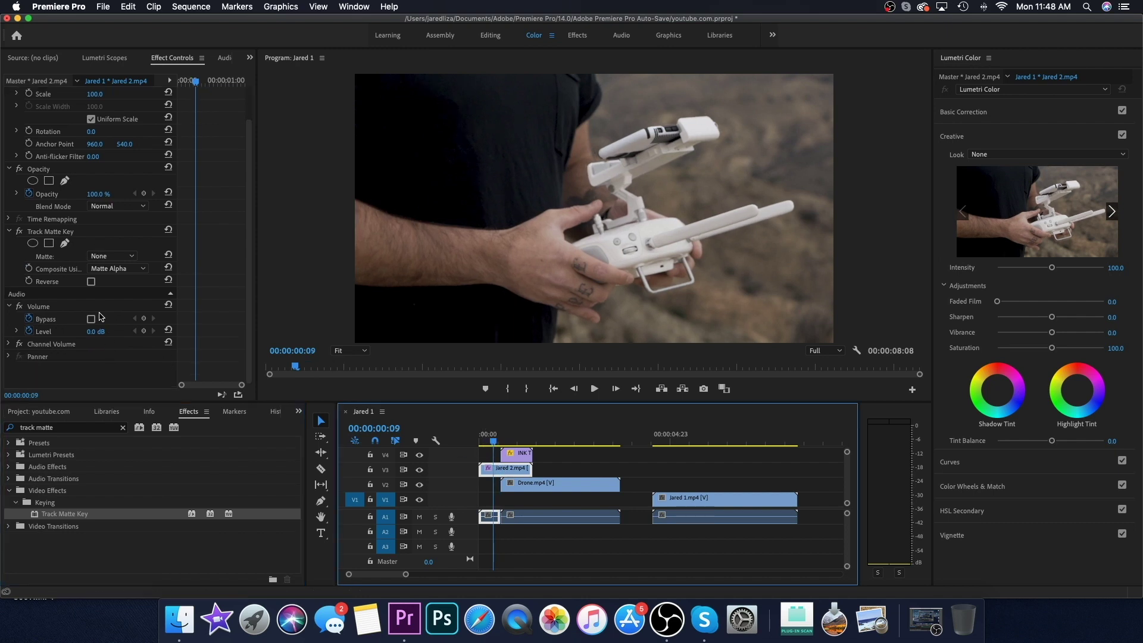
click(128, 257)
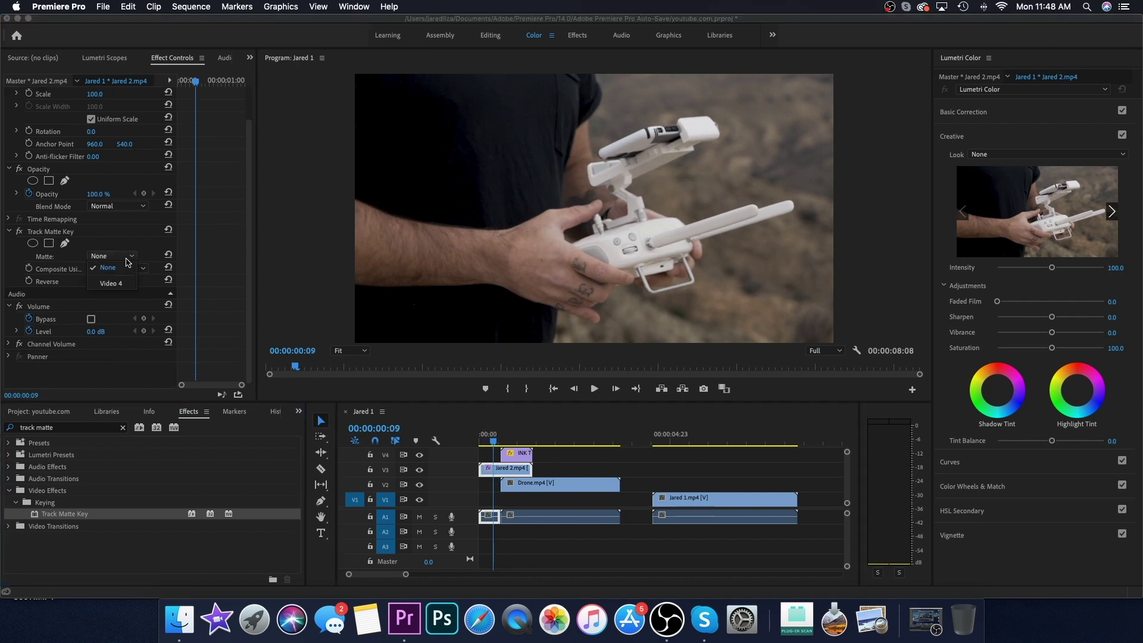
click(115, 284)
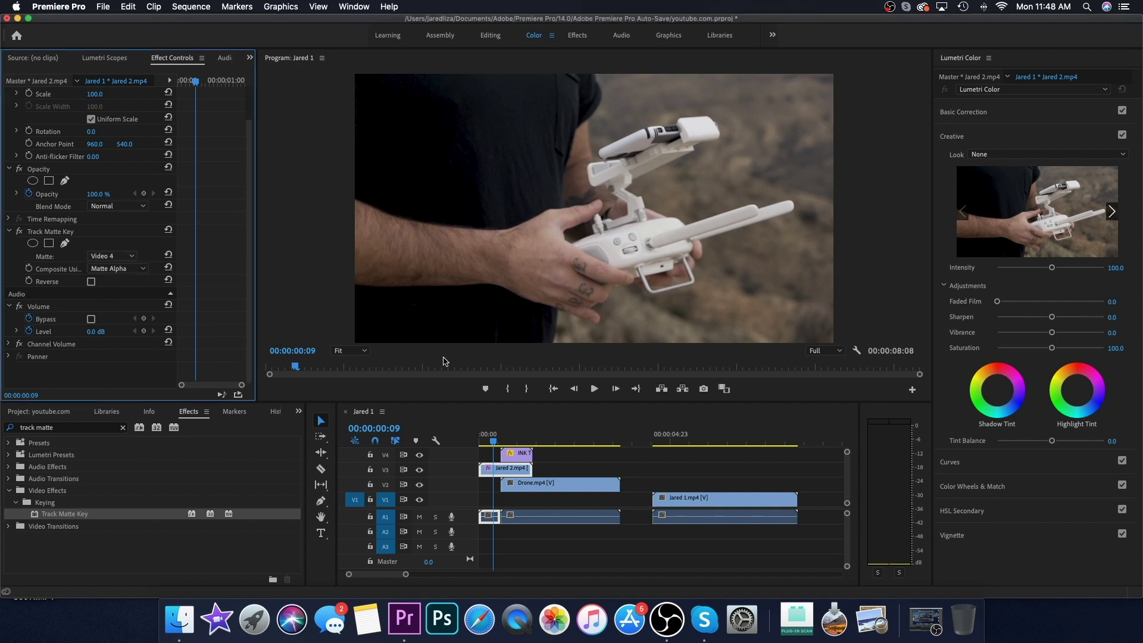
scroll(517, 441, up, 1)
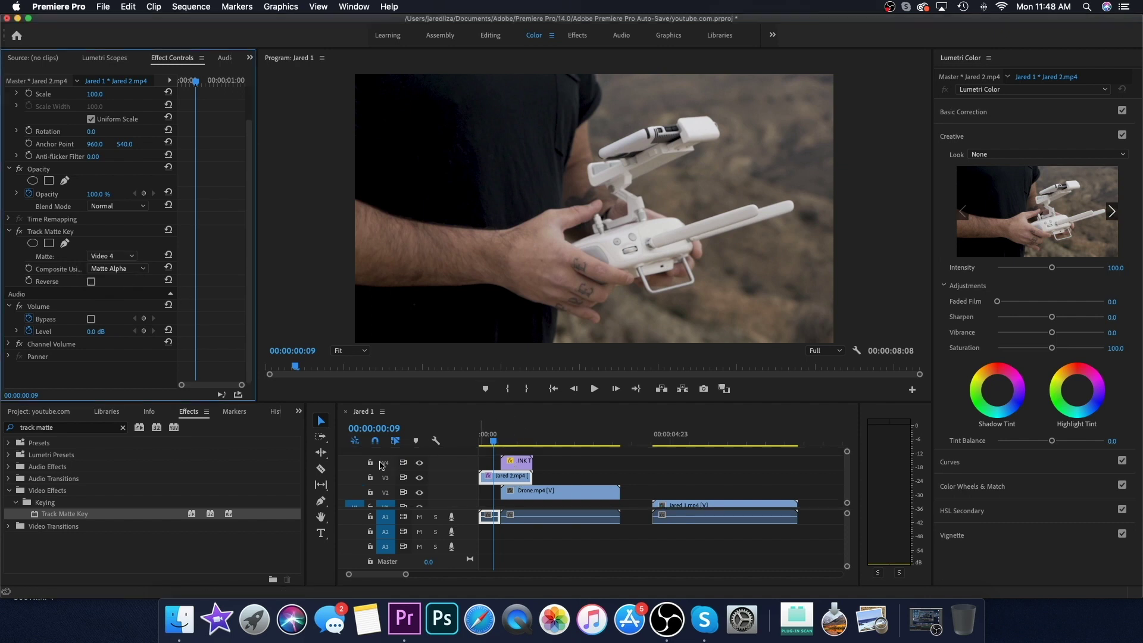
scroll(390, 467, down, 1)
click(109, 269)
click(116, 294)
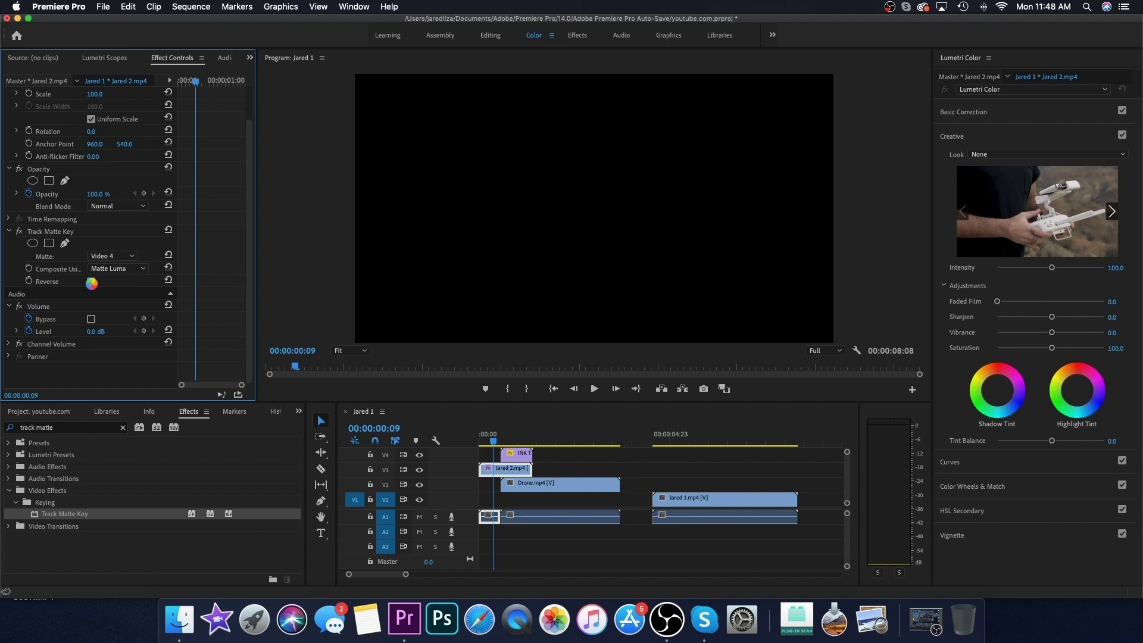
drag(498, 441, 553, 449)
Place a second INK TRANSITION.mp4 on V3 above Drone.mp4, ending flush with that clip
click(536, 484)
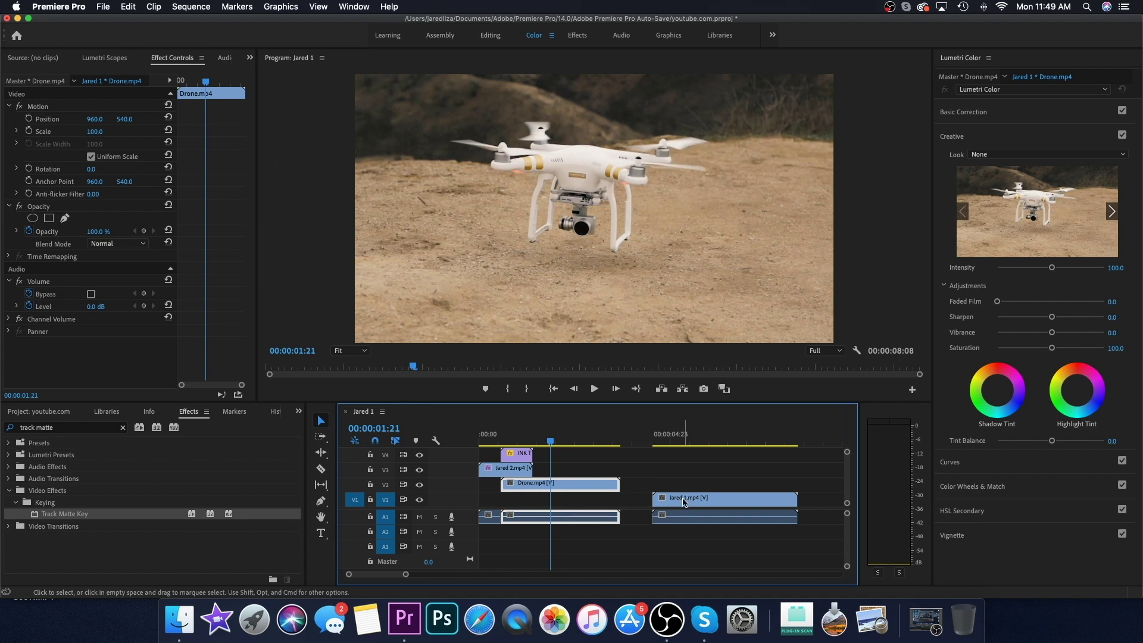
click(33, 411)
mouse_move(70, 537)
mouse_down()
mouse_move(149, 509)
mouse_move(607, 457)
mouse_move(598, 471)
mouse_move(631, 472)
mouse_up()
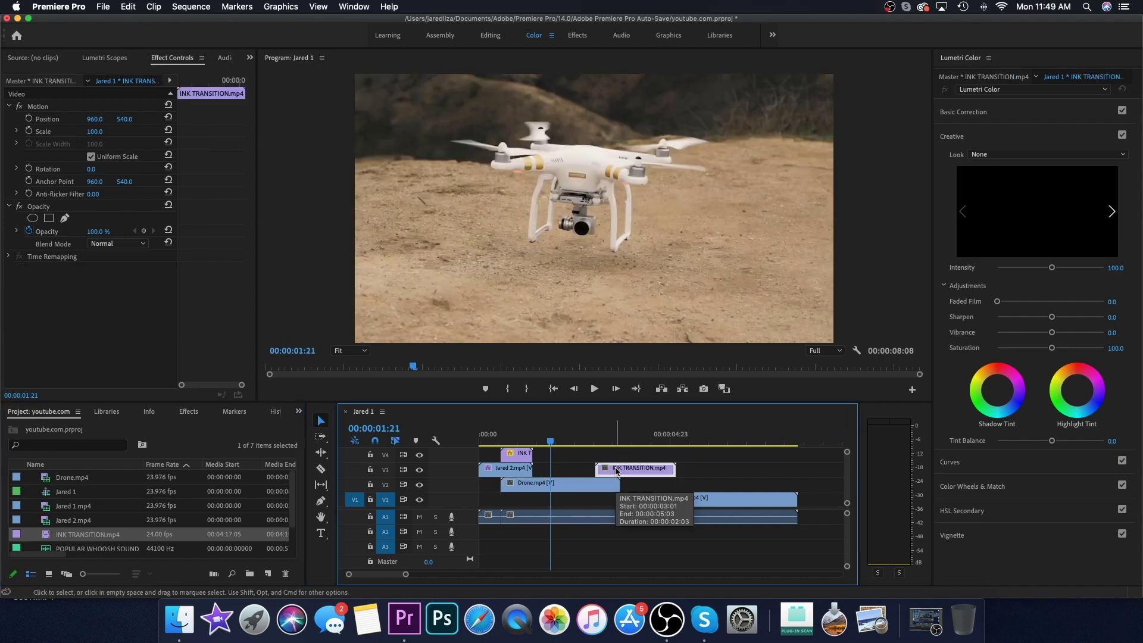
drag(617, 470, 566, 468)
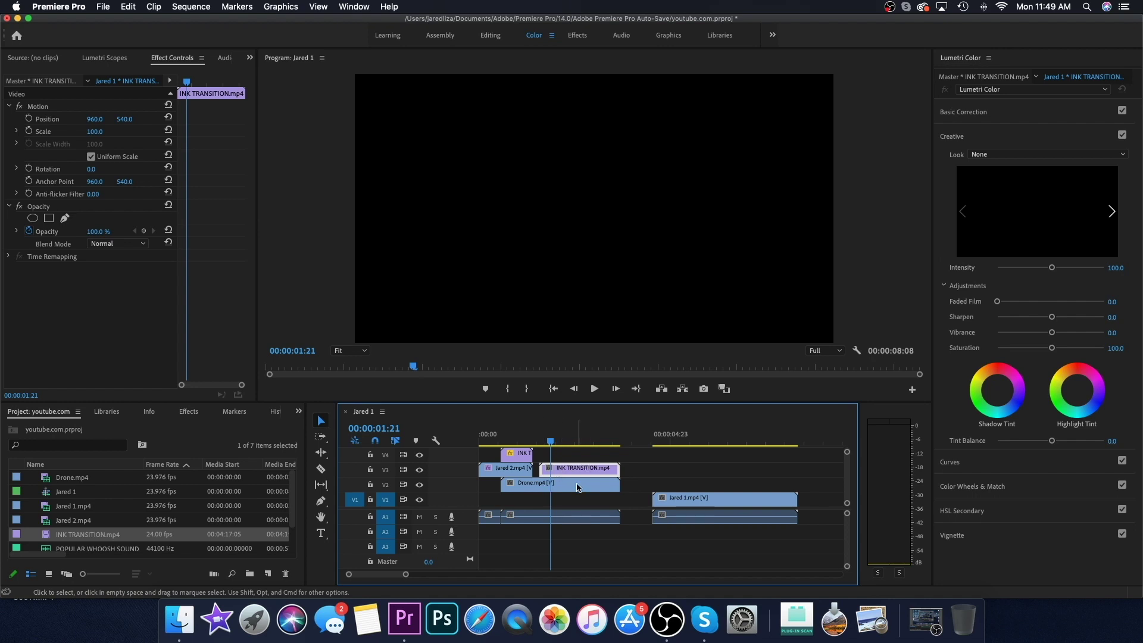
Speed up the second ink clip to 150% and realign its end with the end of Drone.mp4
click(153, 7)
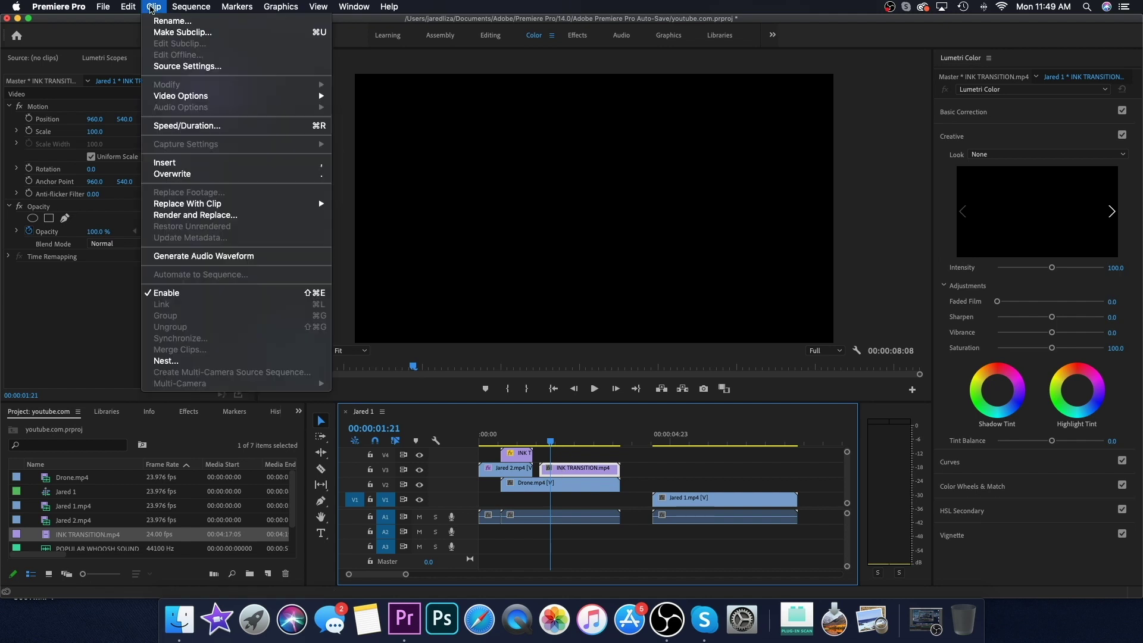
click(188, 127)
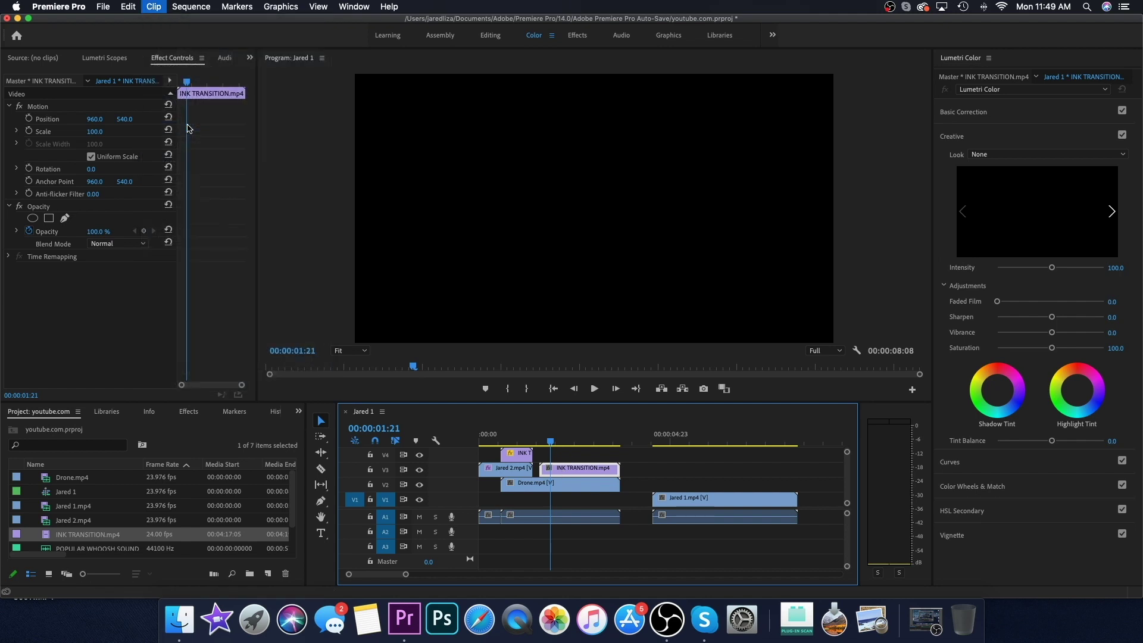
text(150)
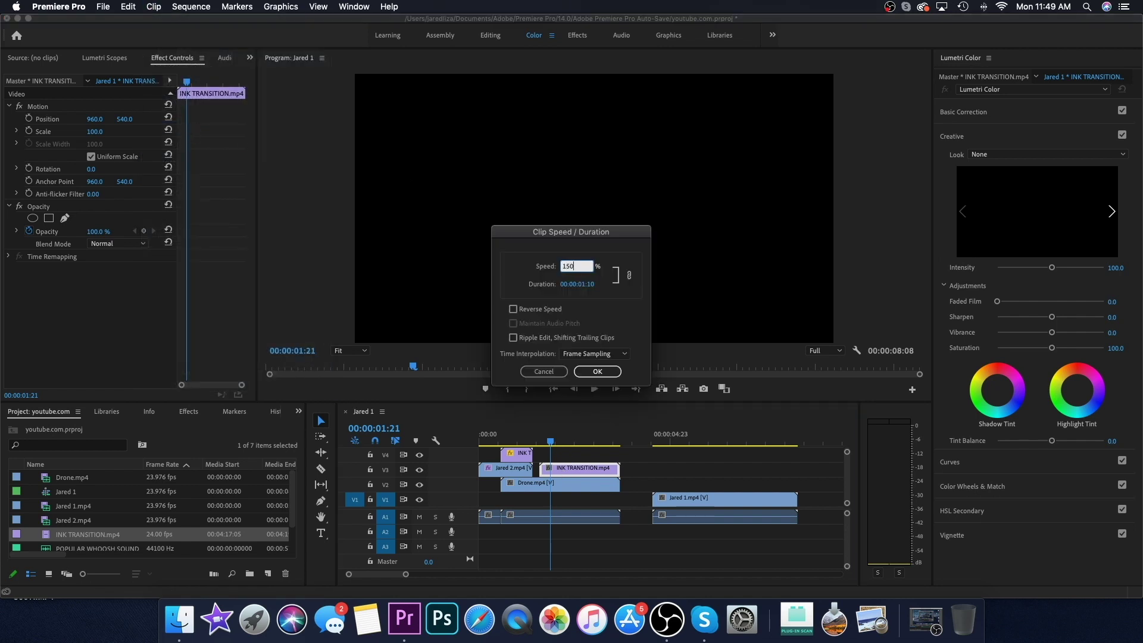
key(Return)
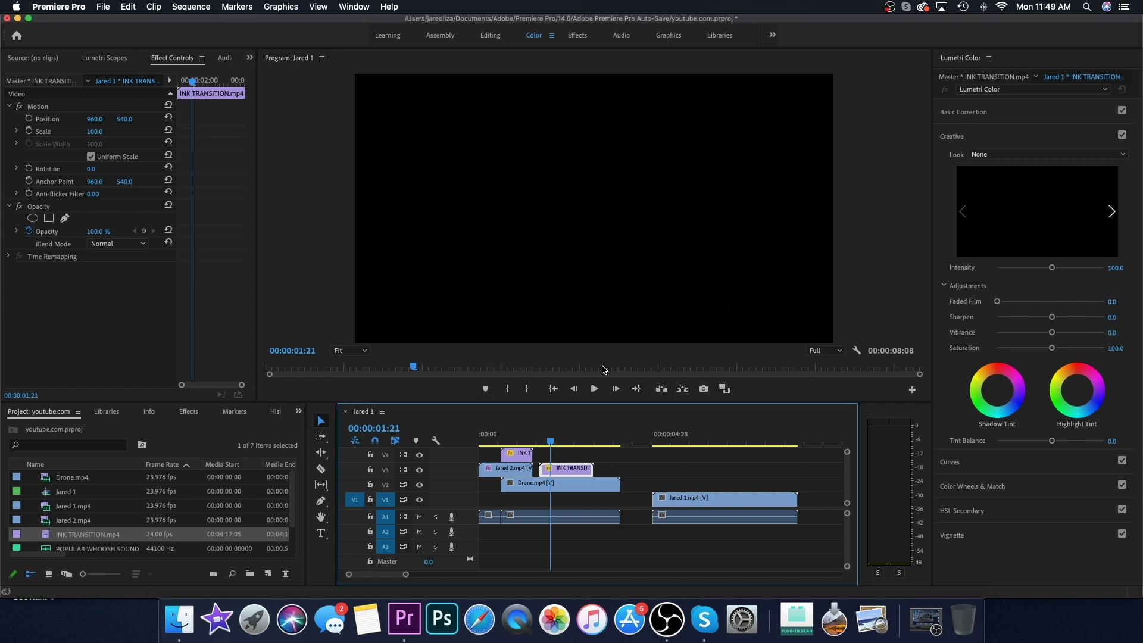
drag(563, 476, 586, 475)
Move Jared 1.mp4 earlier on V1 to start with the second ink clip, and select Drone.mp4
click(691, 501)
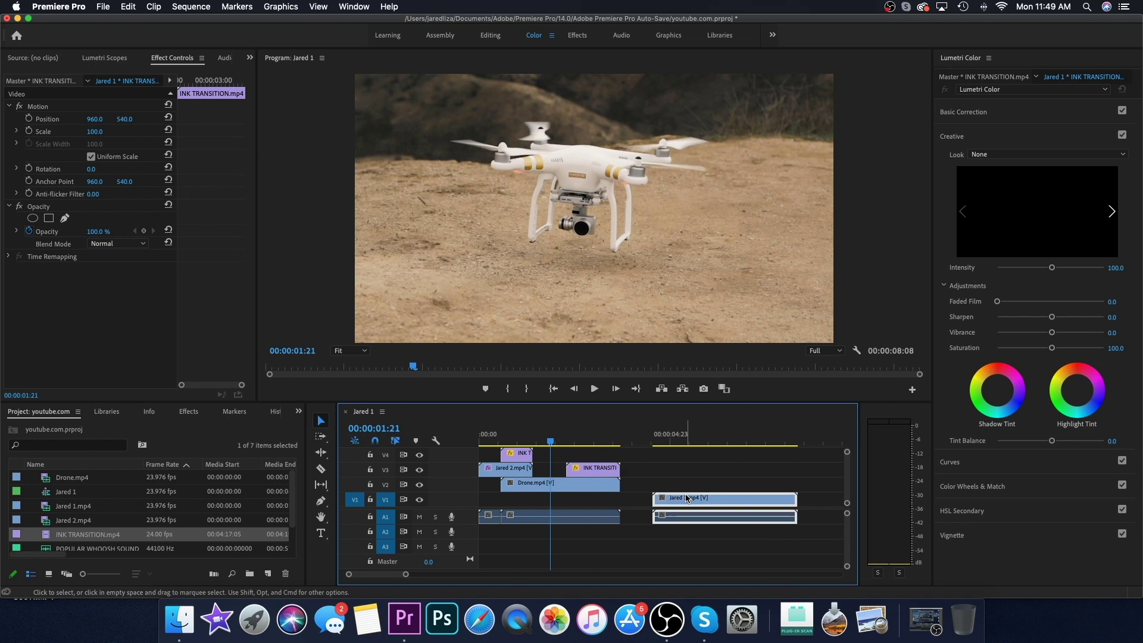
click(668, 441)
drag(685, 500, 595, 500)
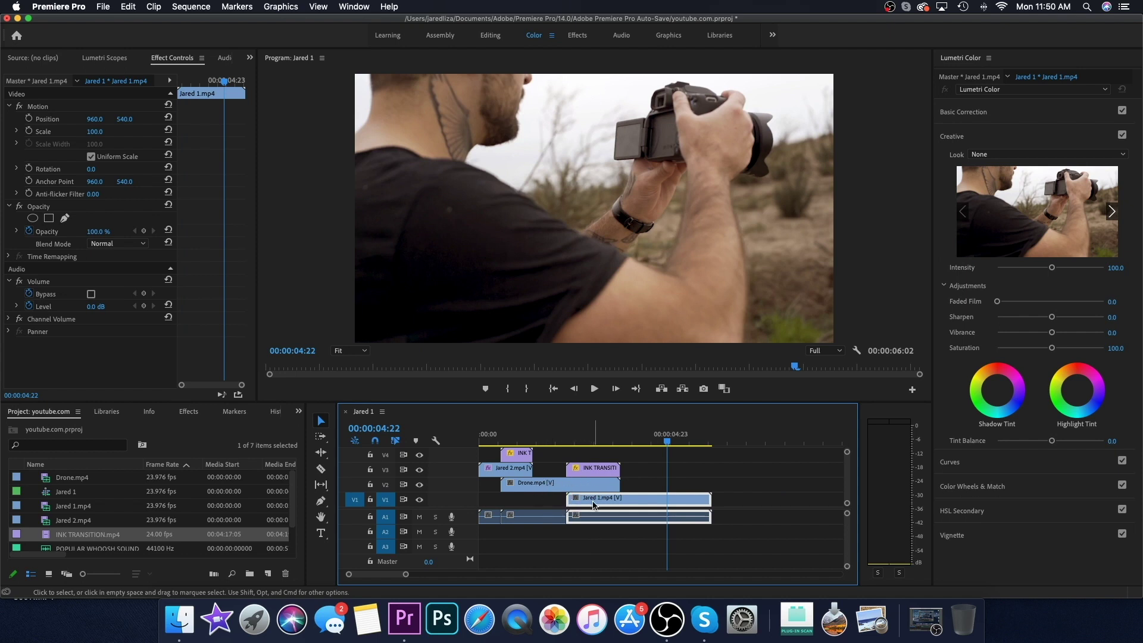
click(524, 483)
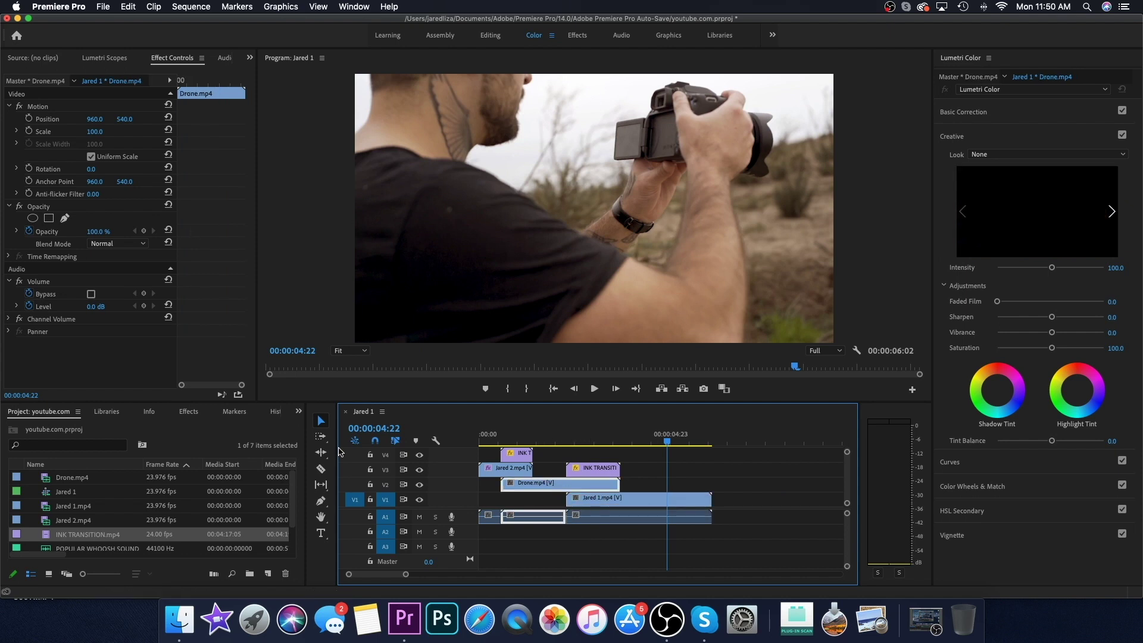
Split Drone.mp4 on V2 just before the second ink clip and apply Track Matte Key to its latter segment
click(321, 470)
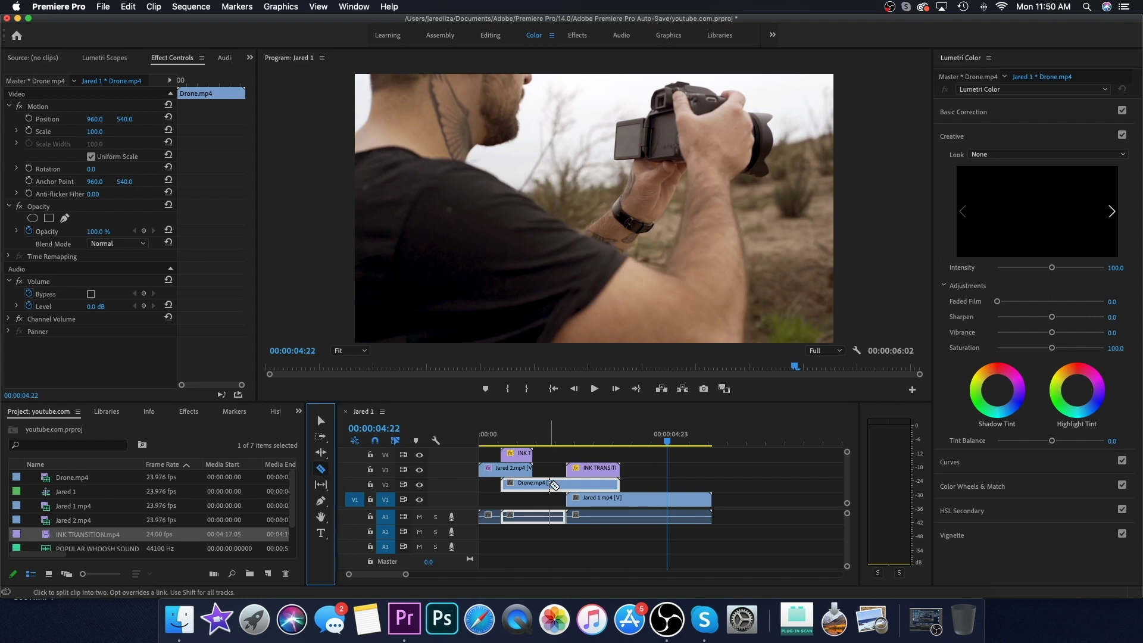
click(548, 484)
click(321, 423)
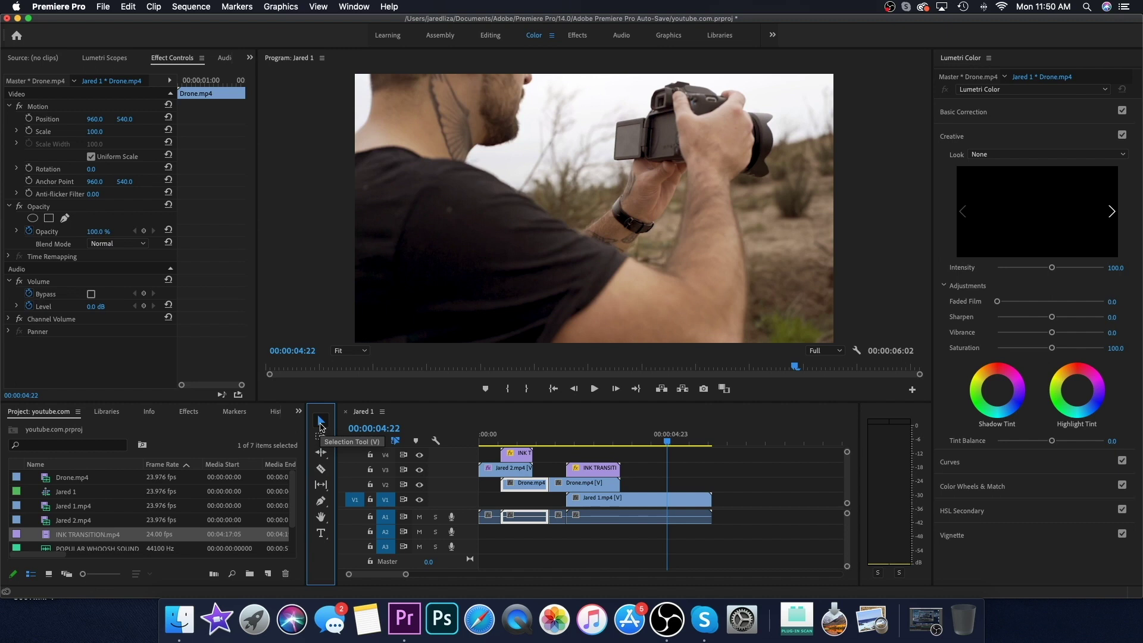
click(189, 412)
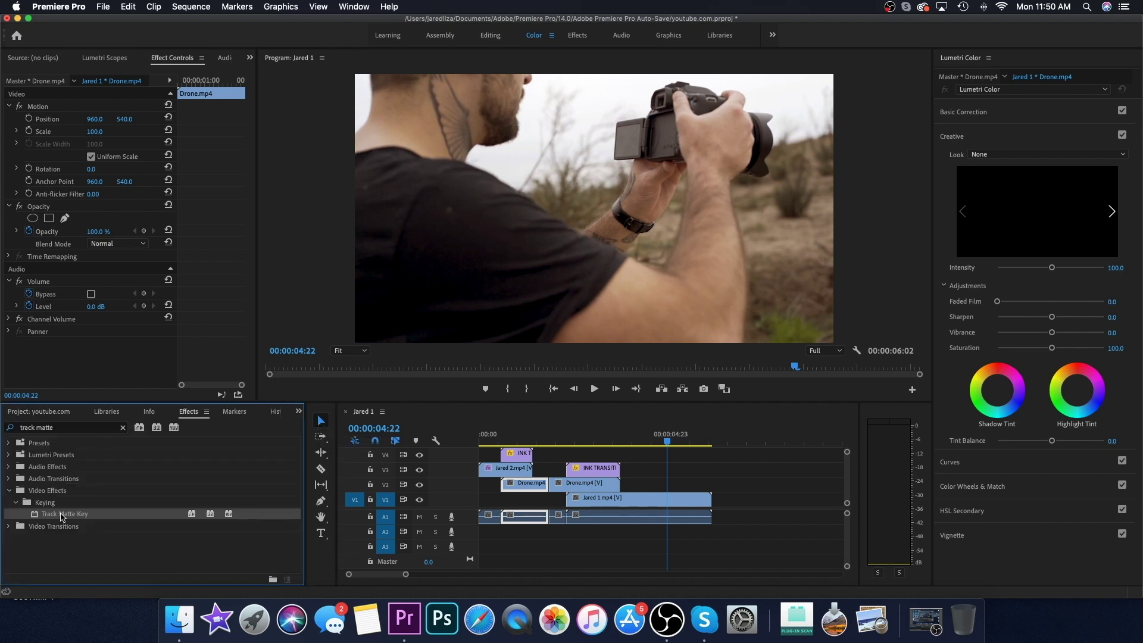
drag(62, 516, 569, 487)
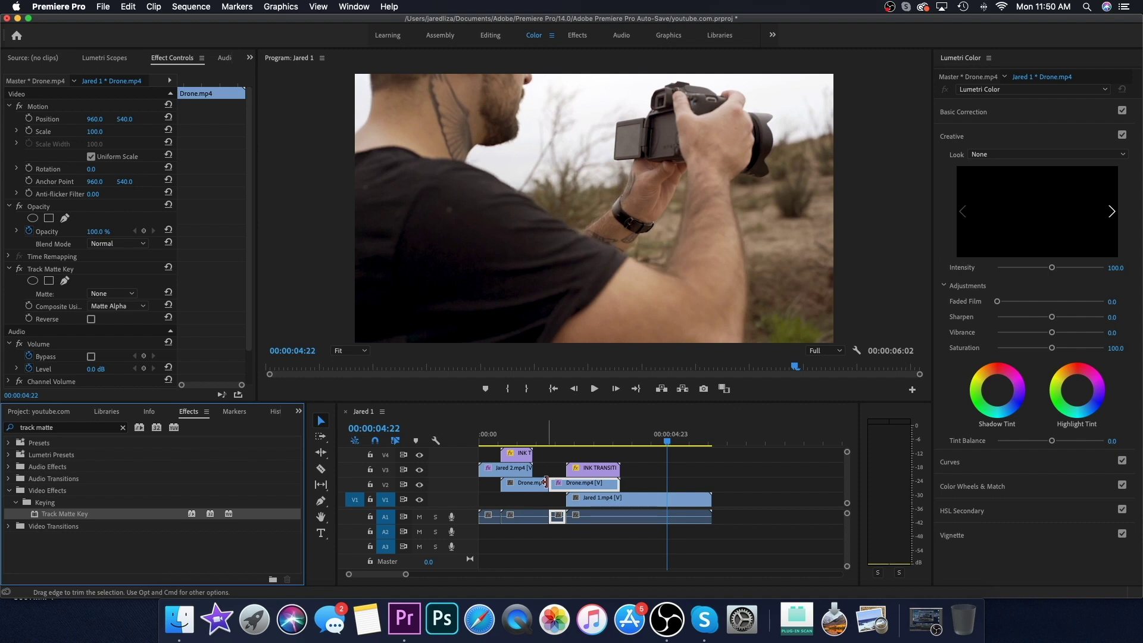
click(582, 485)
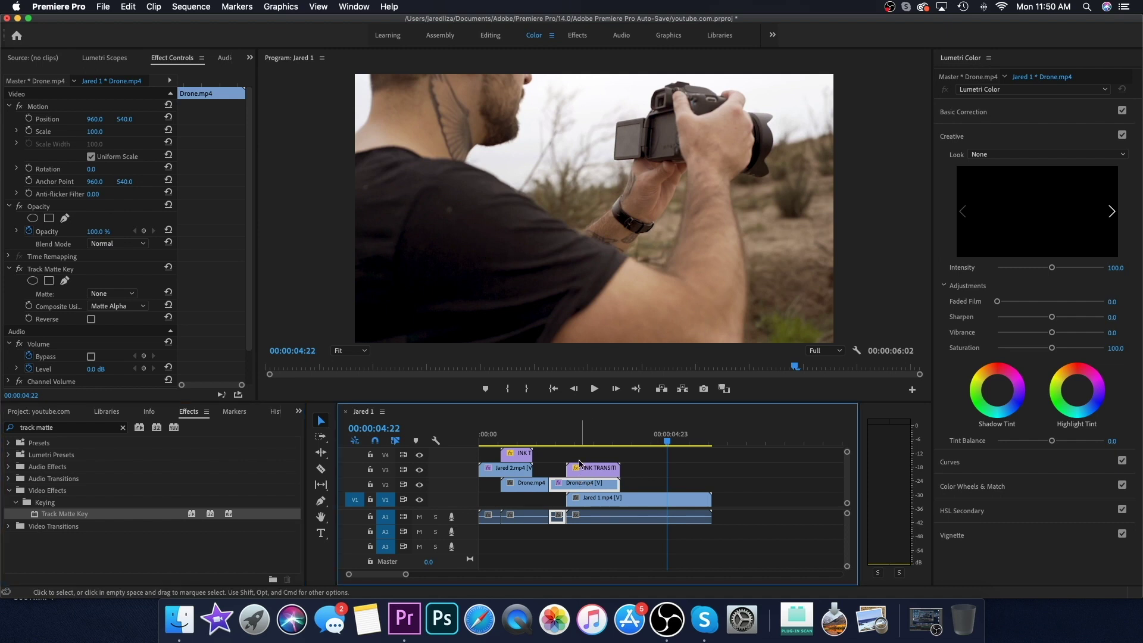
Set that segment's Track Matte Key to matte Video 3 composited using Matte Luma, toggle its Reverse option, and preview the result
click(105, 295)
click(121, 335)
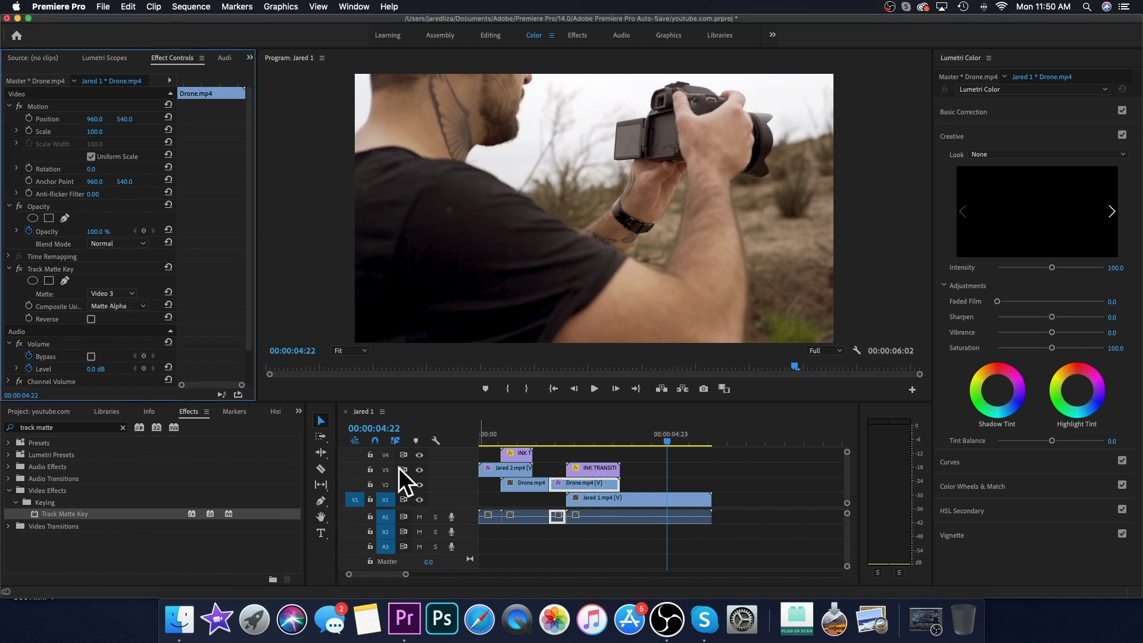
click(122, 306)
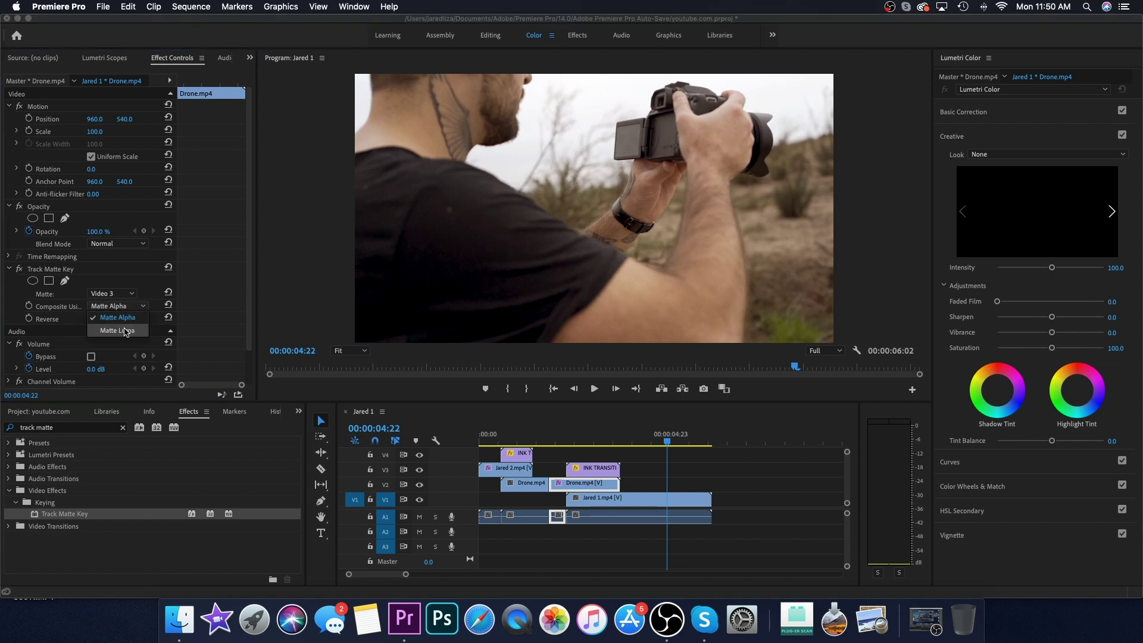
click(122, 331)
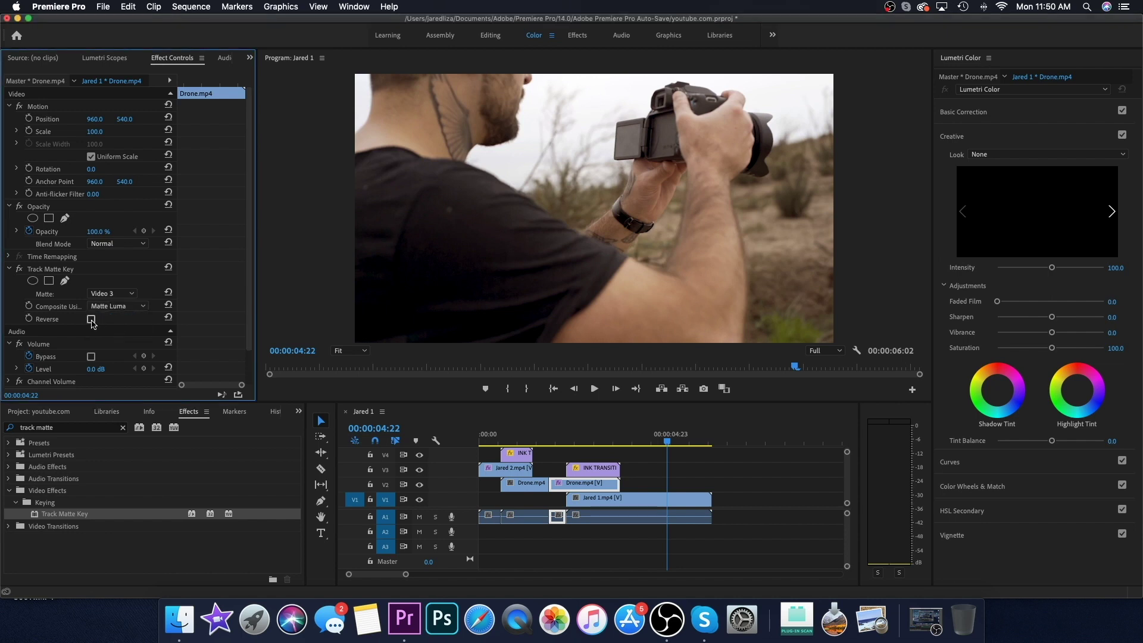
click(92, 320)
click(357, 376)
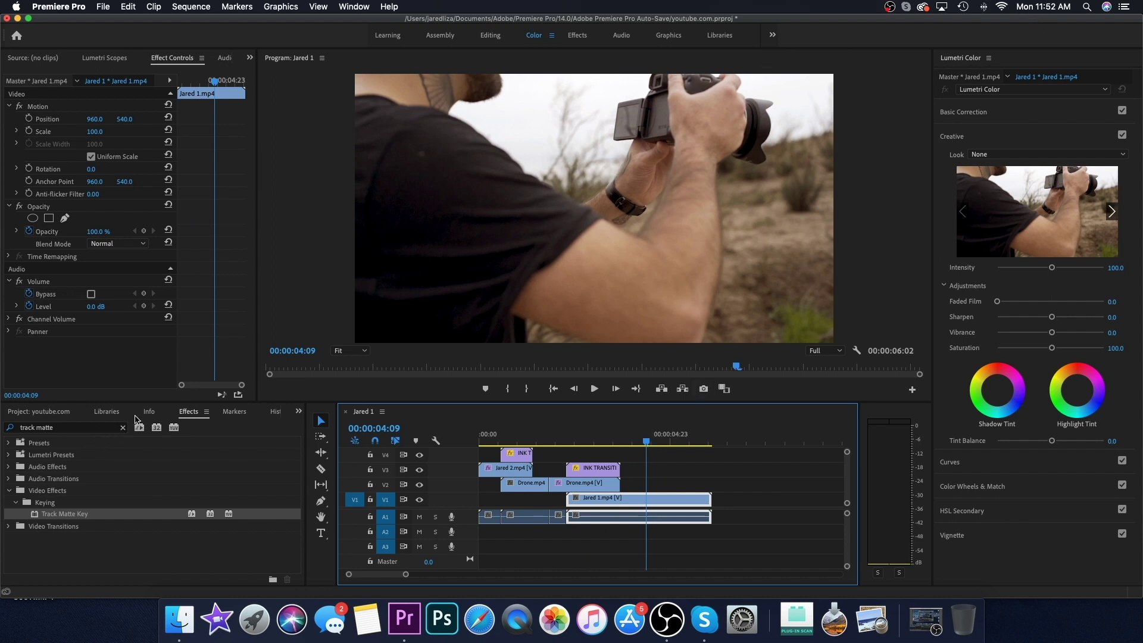
Add the POPULAR WHOOSH SOUND audio to track A3, starting beneath the first clips of the sequence
click(28, 413)
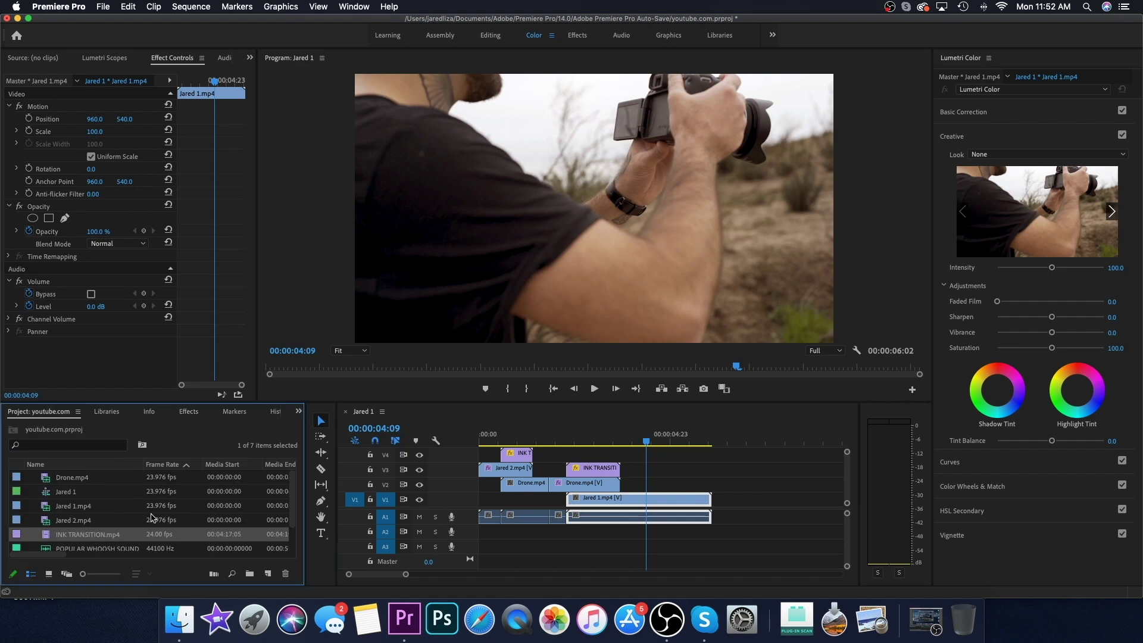
scroll(104, 525, down, 2)
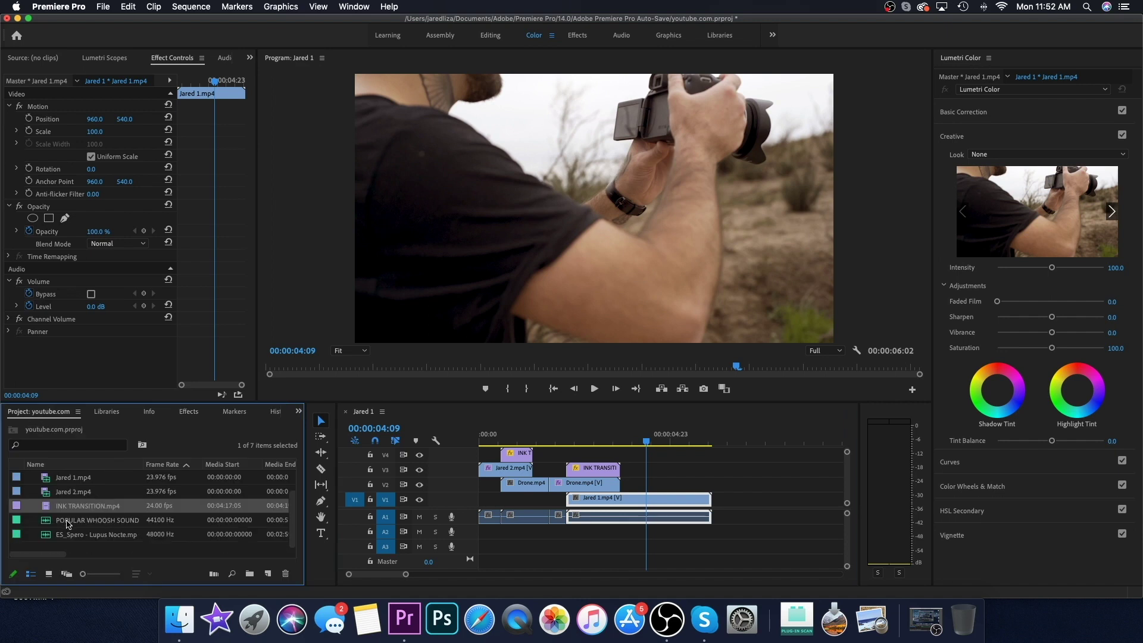
drag(166, 522, 541, 549)
drag(405, 574, 454, 575)
key(shift+Left)
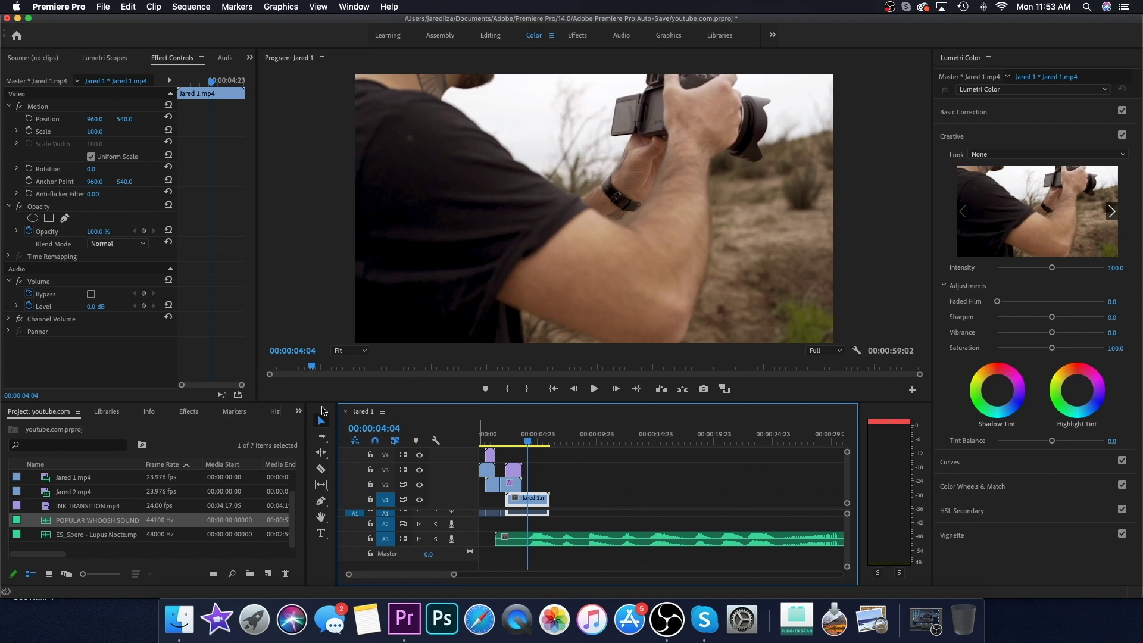
Cut the whoosh audio on both sides of its first swell and delete the portions before and after it
click(321, 469)
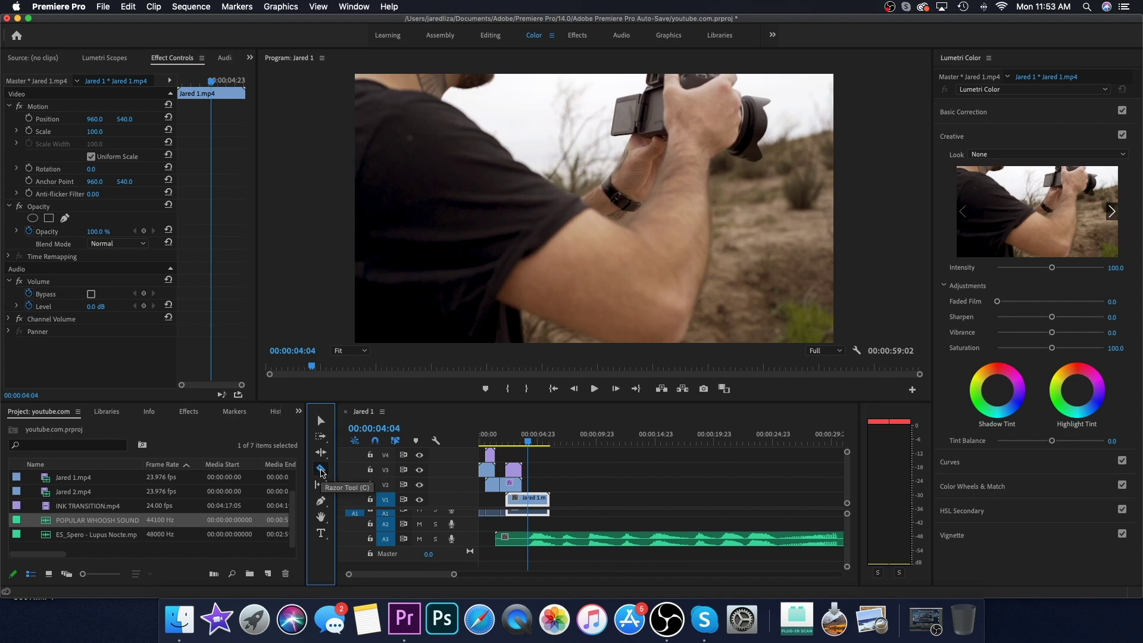
click(536, 541)
click(566, 540)
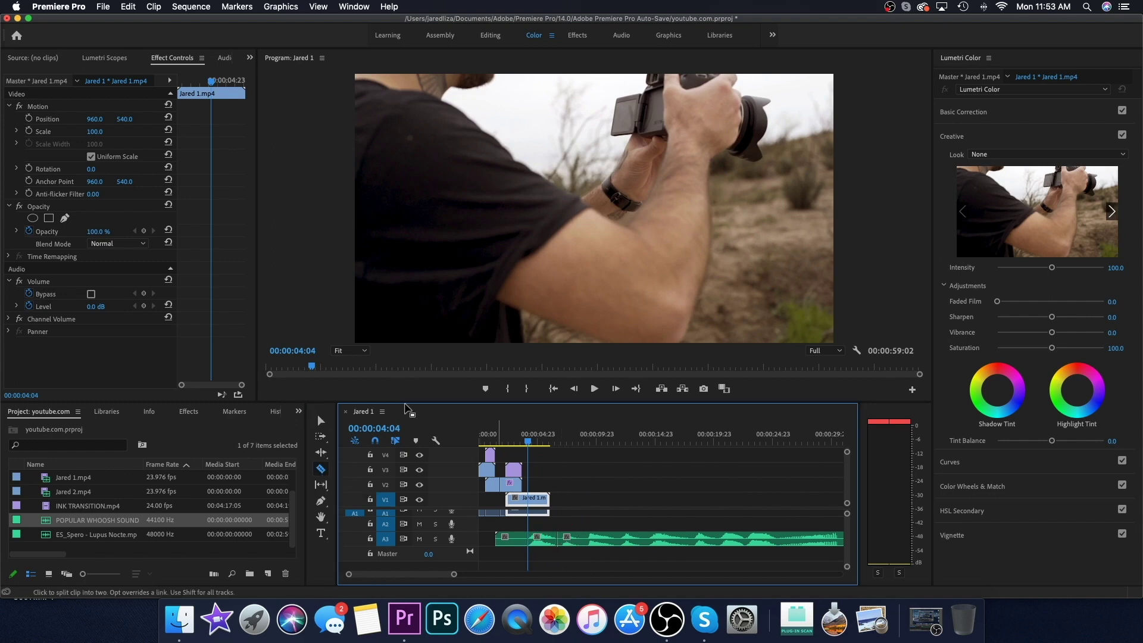
click(315, 423)
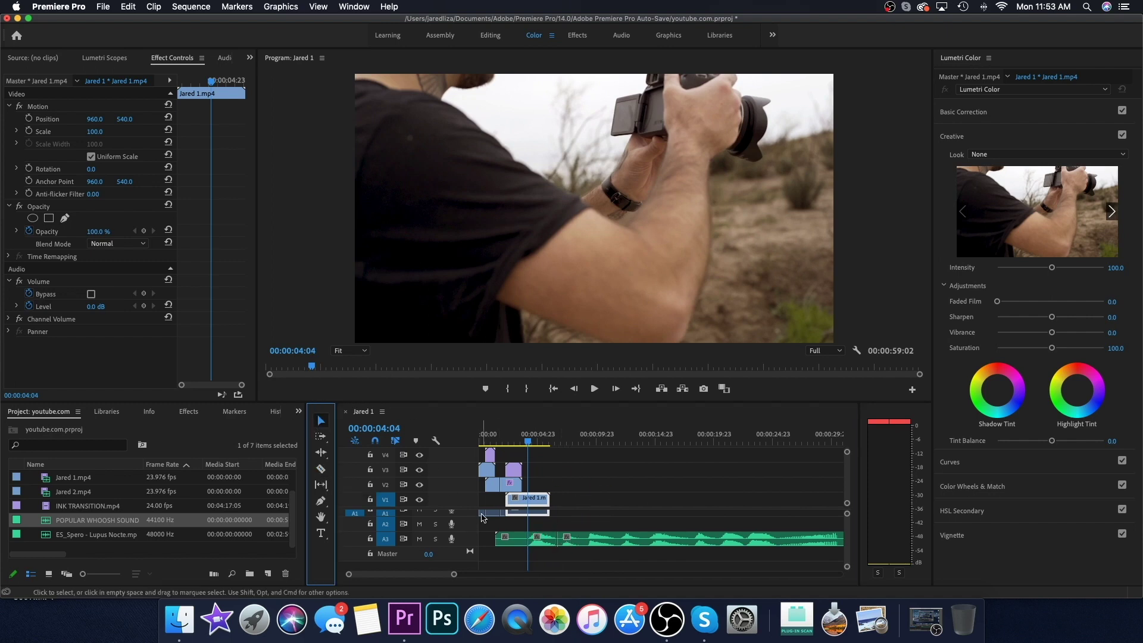
click(506, 540)
key(Delete)
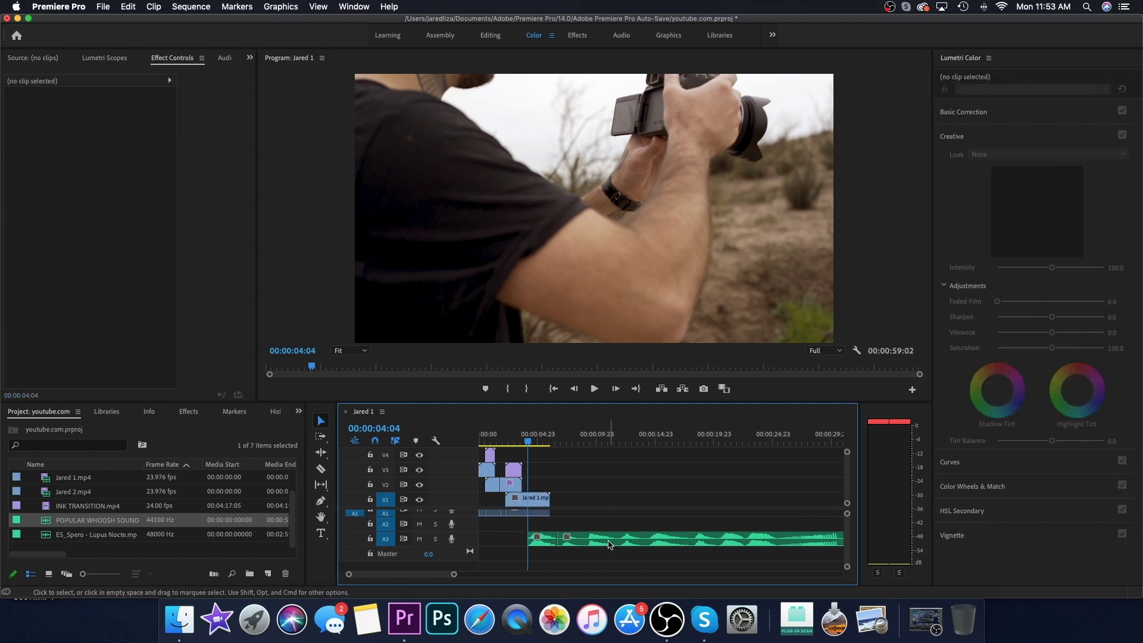
click(609, 544)
key(Delete)
Duplicate the remaining whoosh segment, placing the copy at 00:00:08:01 after the video clips
click(537, 541)
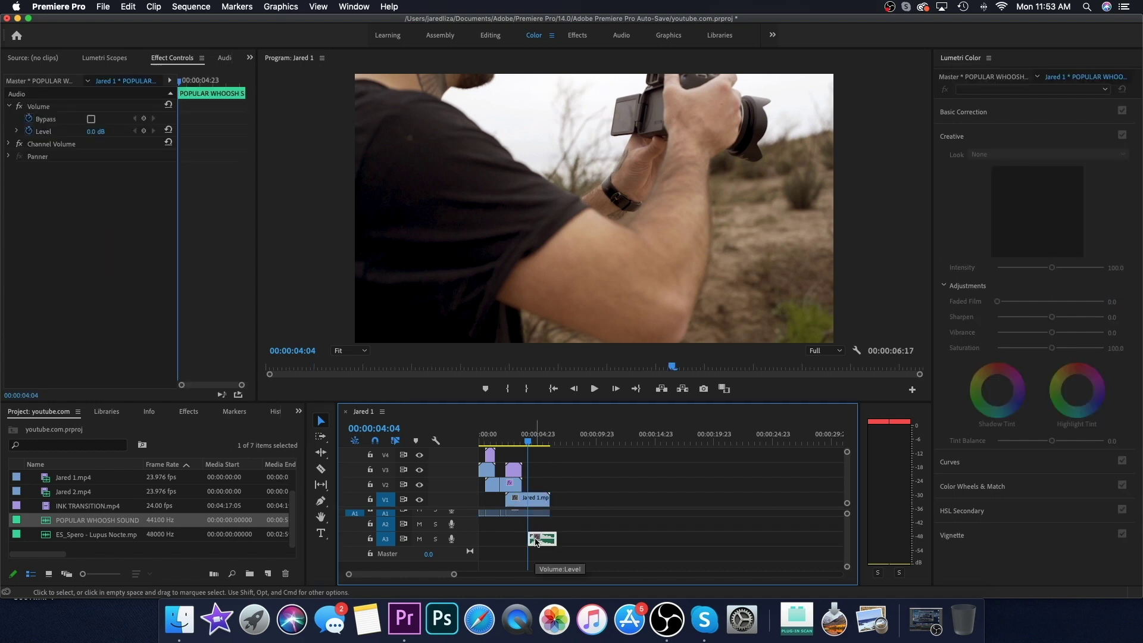
click(574, 443)
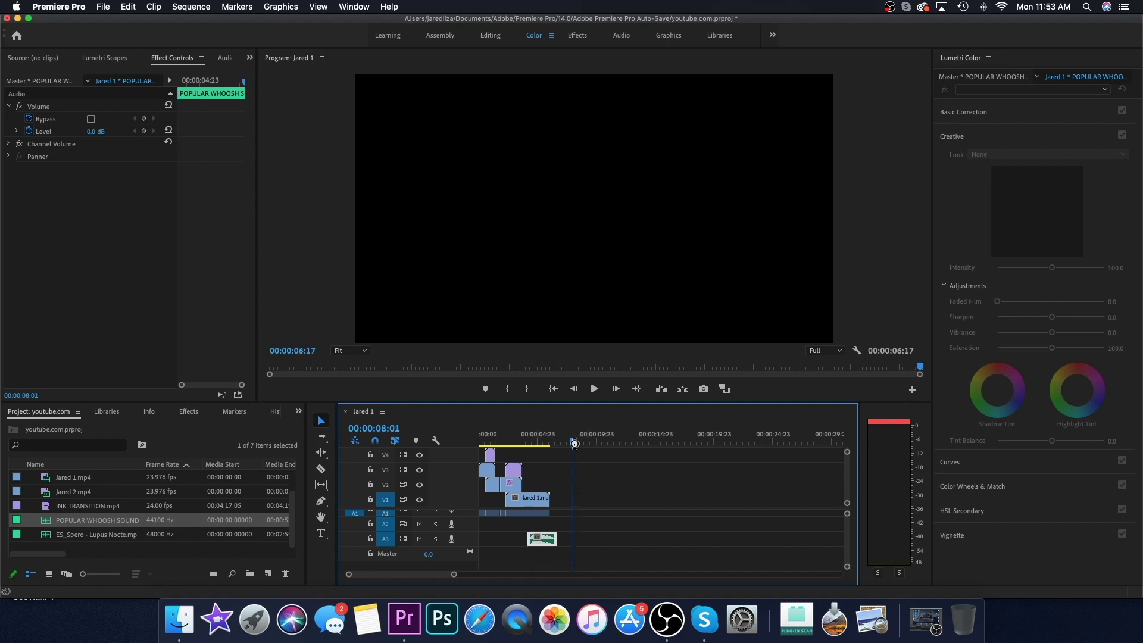
key(period)
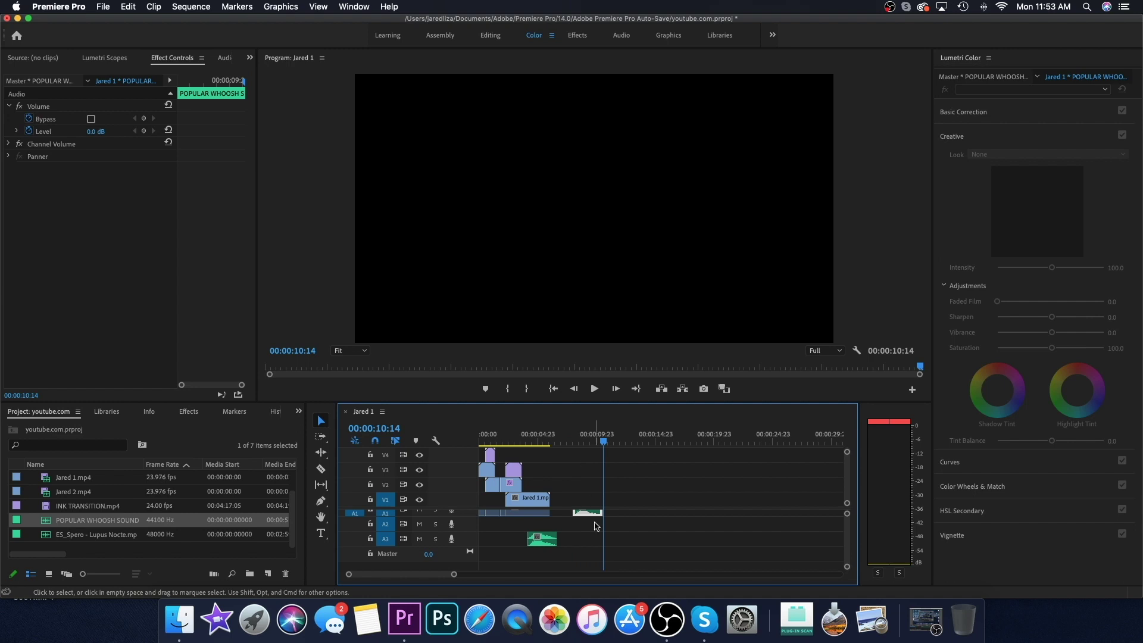
Move the original whoosh segment to the start of A2 and the copy to A2 beneath the second ink transition
drag(540, 539, 493, 524)
drag(453, 574, 397, 576)
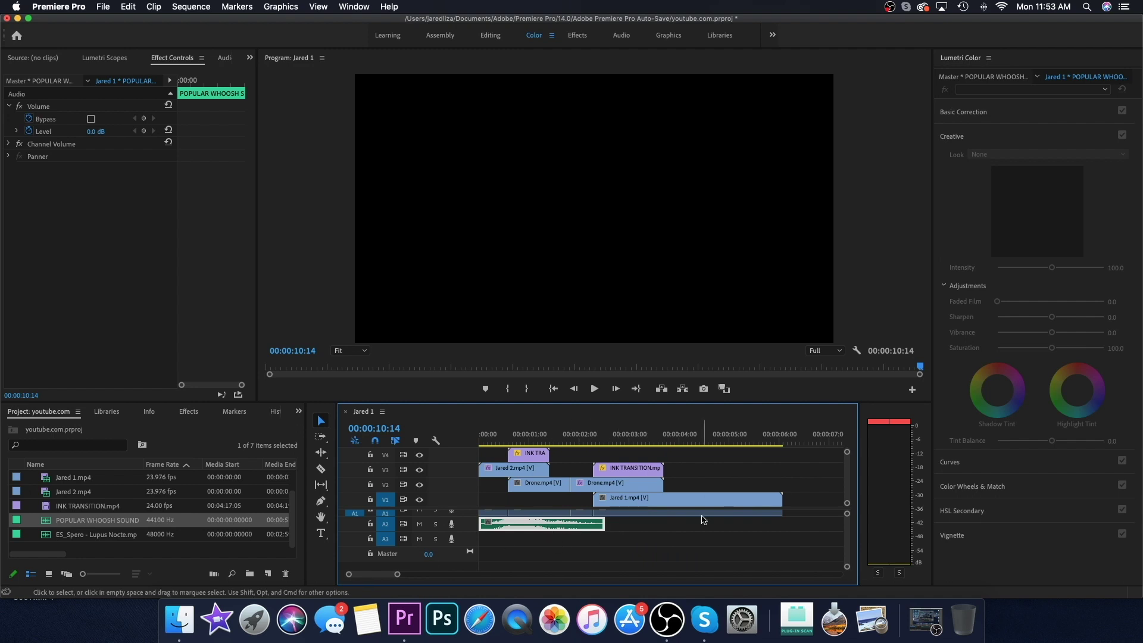
scroll(386, 581, down, 5)
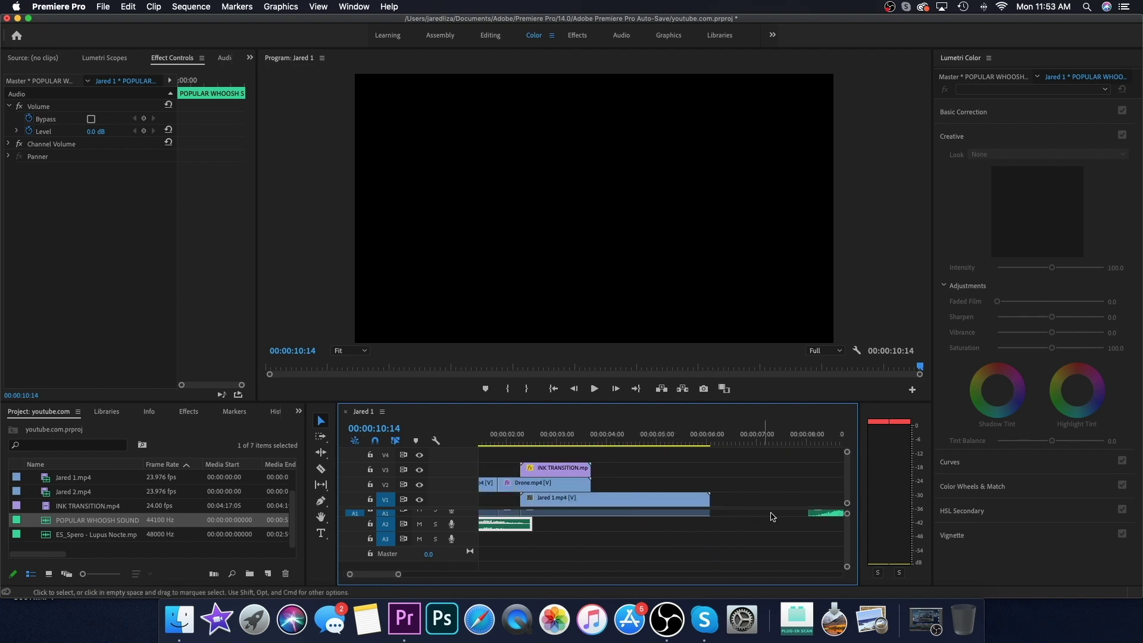
drag(832, 515, 574, 537)
drag(371, 576, 370, 575)
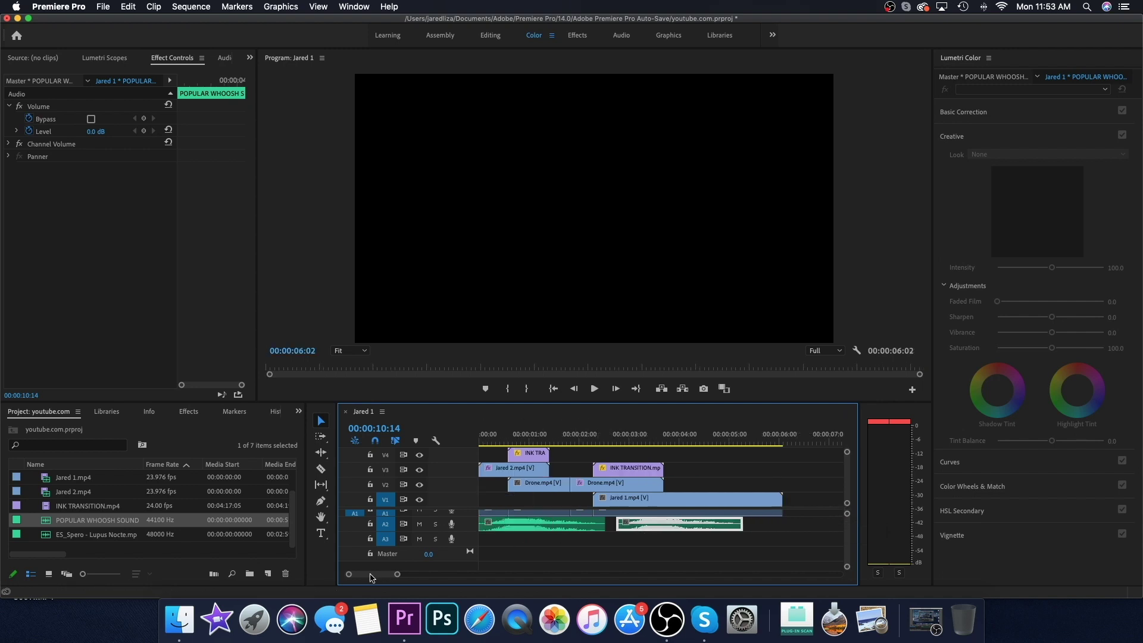
Trim the first whoosh to end at the Drone.mp4 cut and shift both whooshes to line up with their ink transitions
mouse_move(579, 529)
mouse_down()
mouse_move(590, 528)
mouse_move(570, 527)
mouse_up()
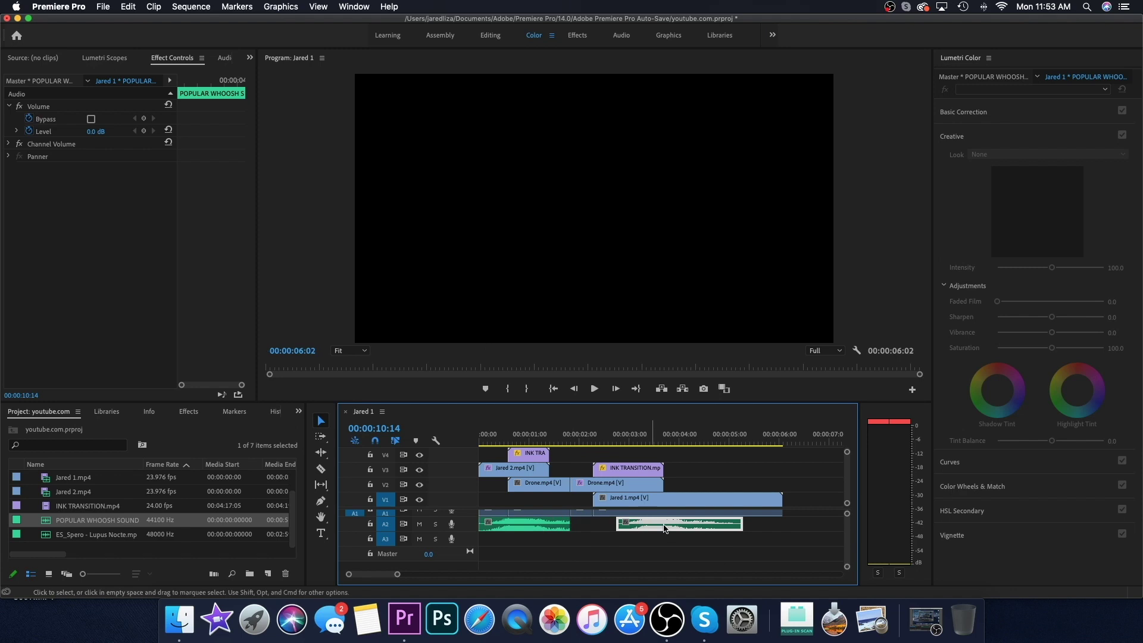
drag(650, 529, 617, 529)
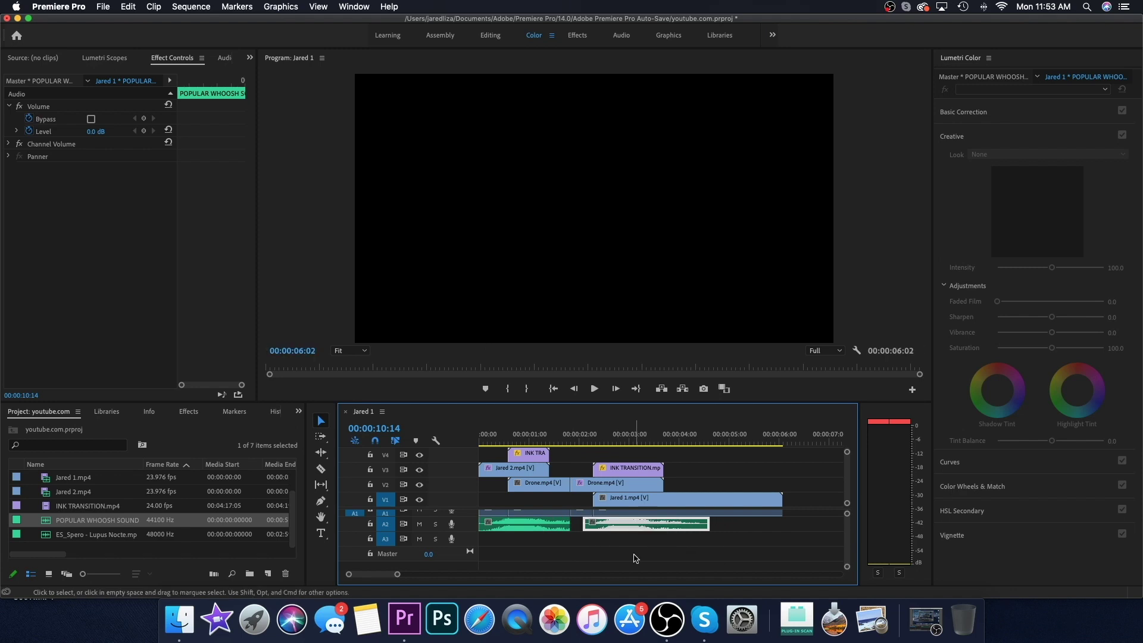
drag(517, 528, 530, 528)
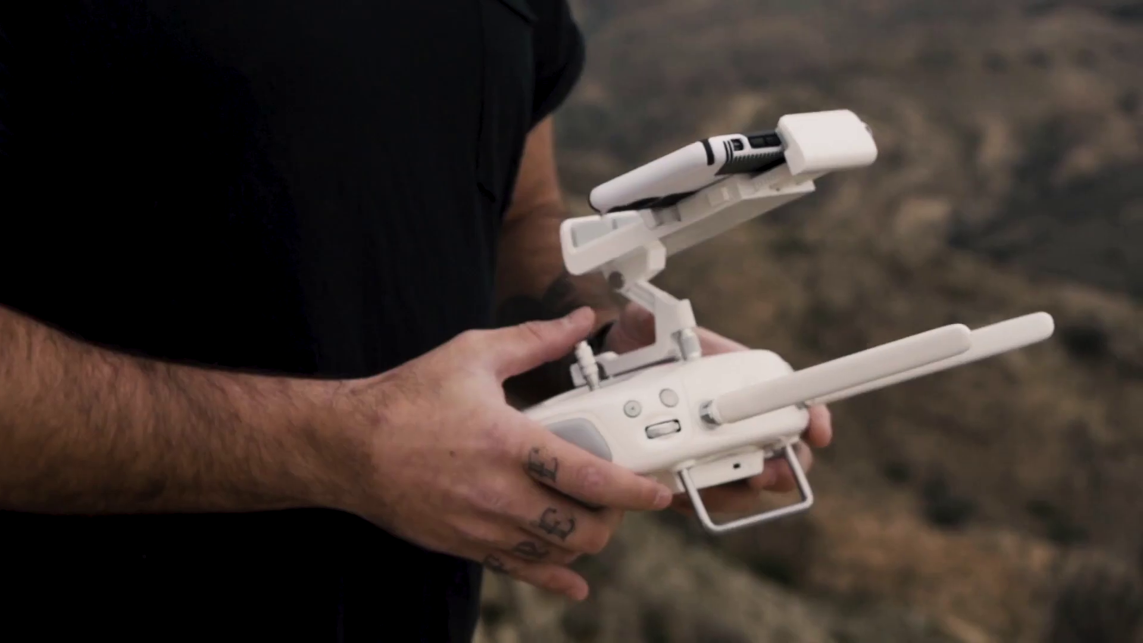